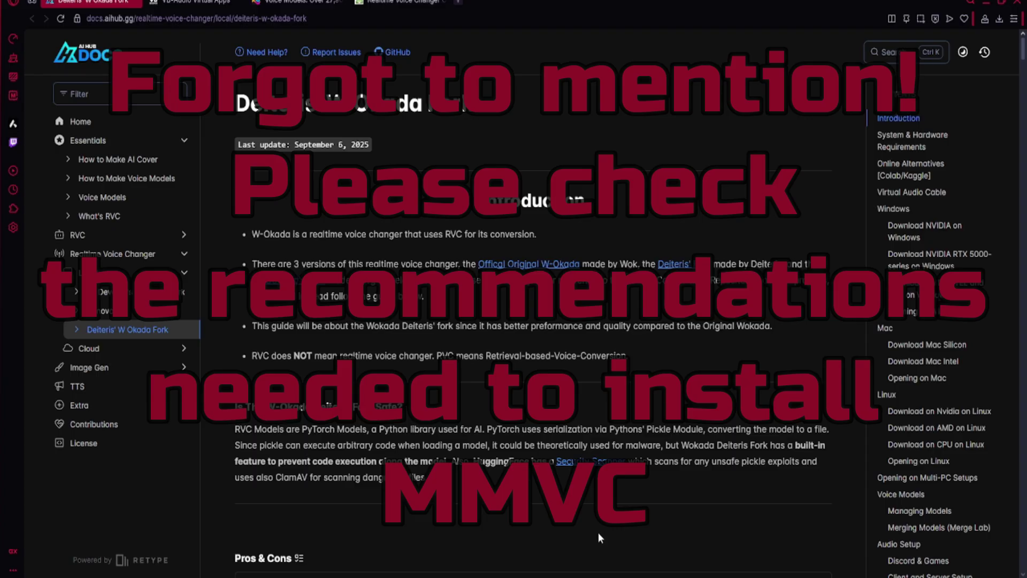
Step: Save the dml-b2332 AMD/Intel/CPU voice changer zip to Downloads, then bring up the VB-Audio page
scroll(844, 292, down, 2)
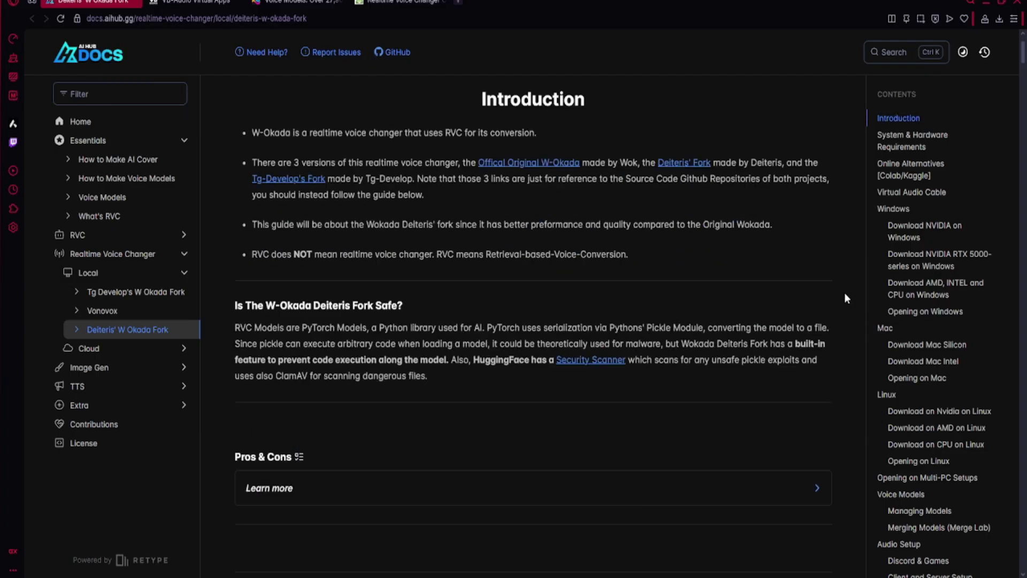
scroll(844, 293, down, 20)
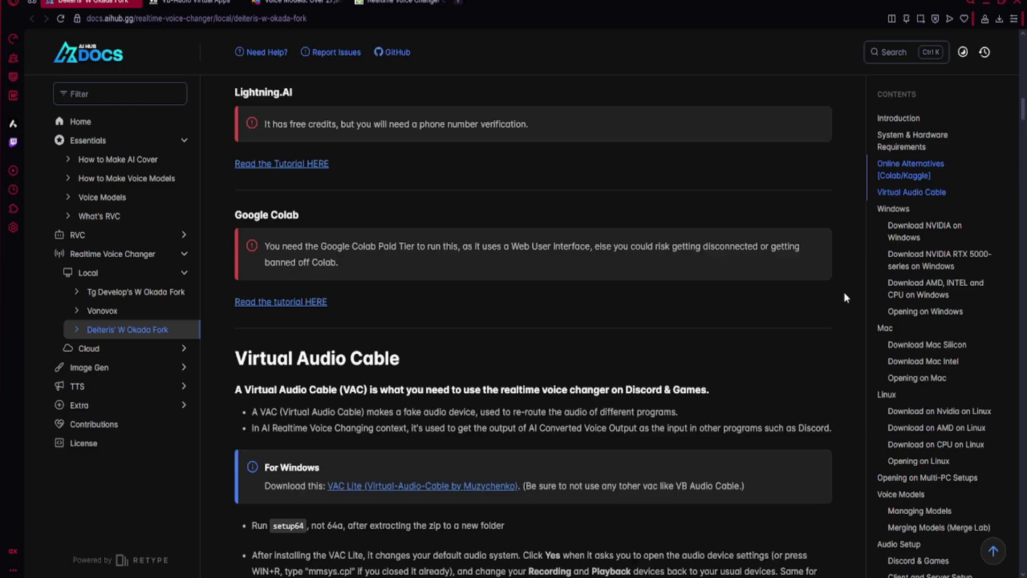
scroll(844, 292, down, 20)
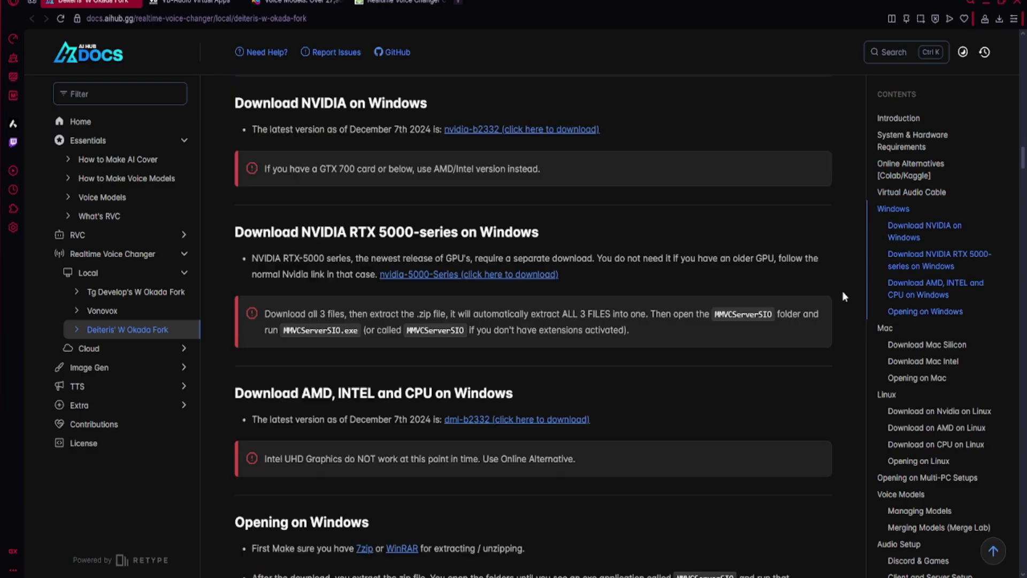
scroll(843, 292, down, 3)
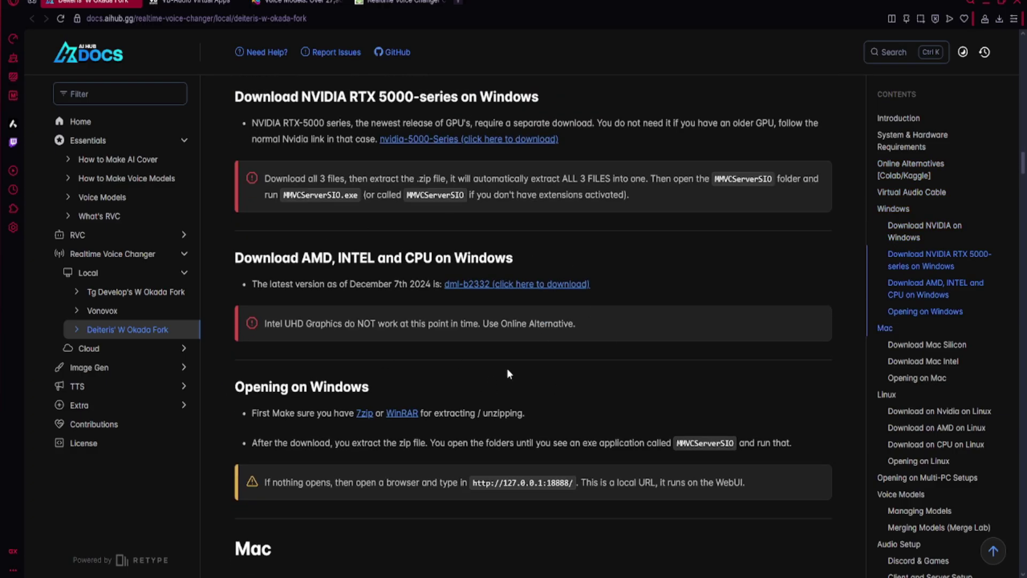
click(517, 285)
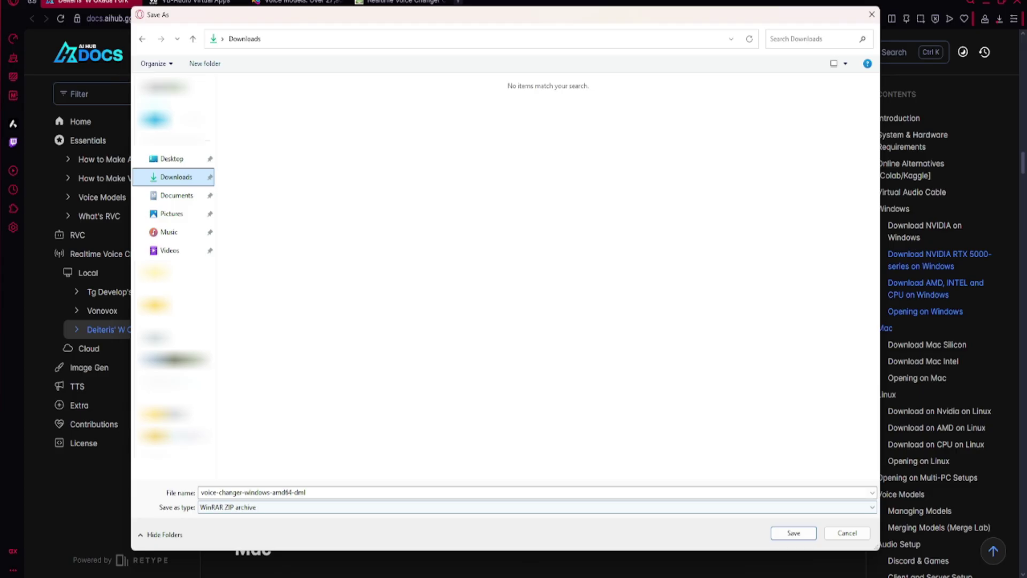
click(793, 533)
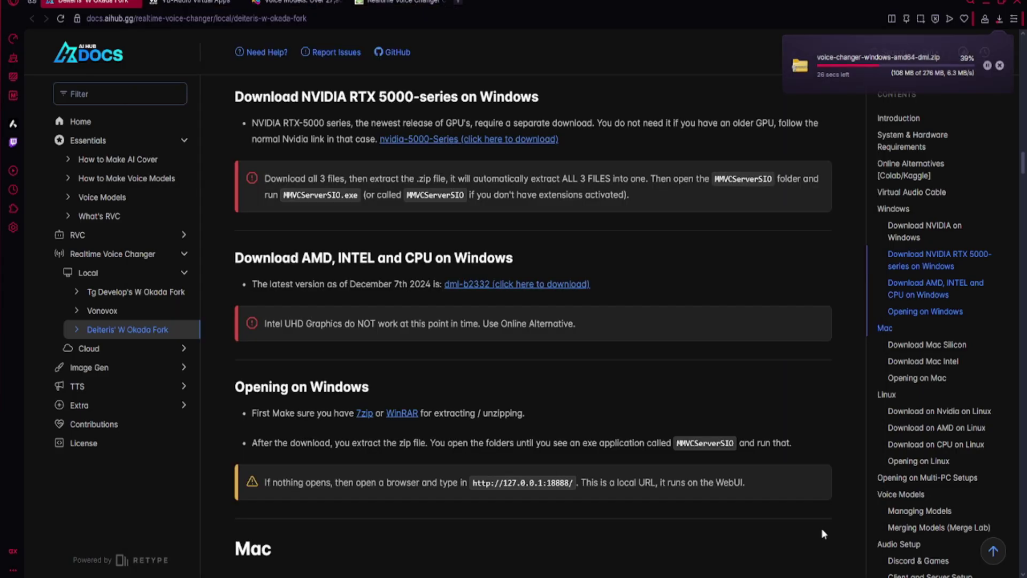
click(166, 2)
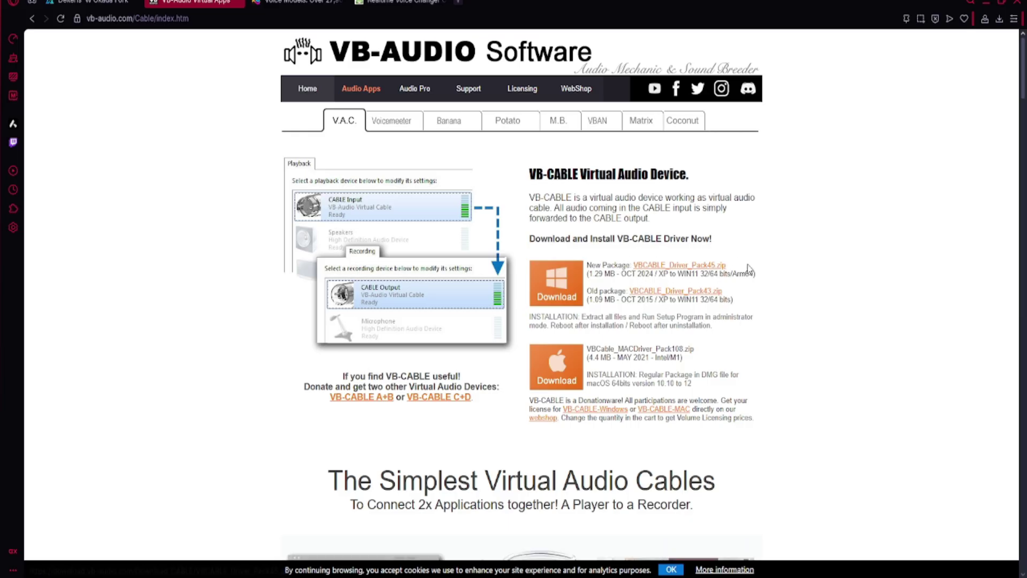
Step: Save VBCABLE_Driver_Pack45.zip to Downloads and show it in its folder
click(693, 265)
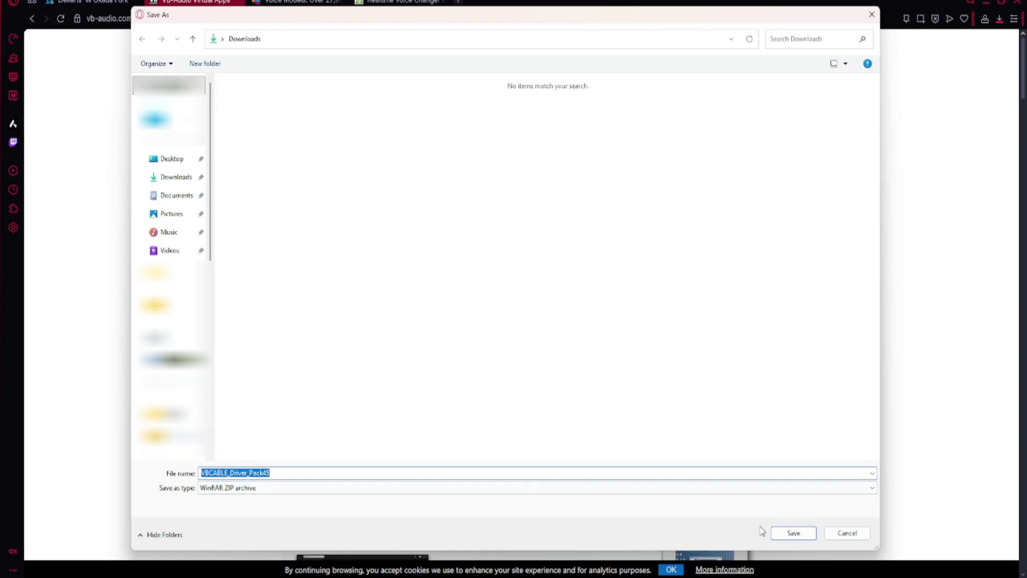
click(793, 533)
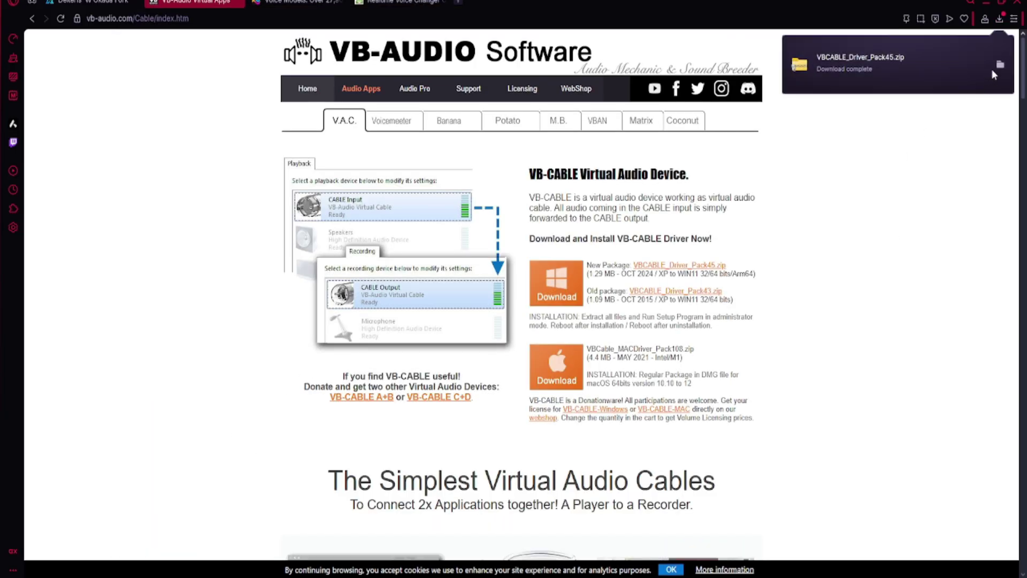
click(1000, 65)
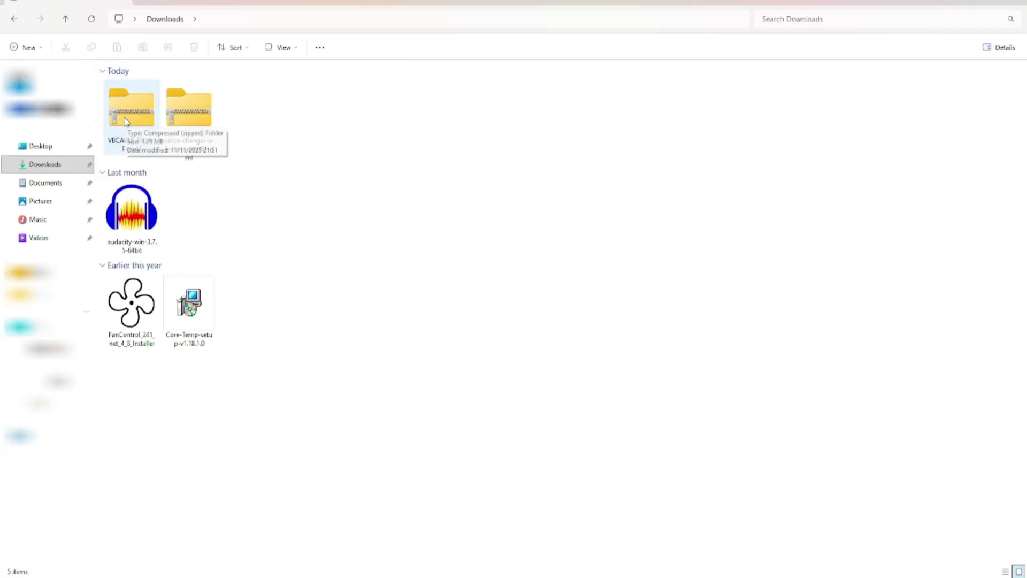
Step: Extract all files from the VBCABLE_Driver_Pack45 zip into Downloads
click(126, 121)
right_click(129, 115)
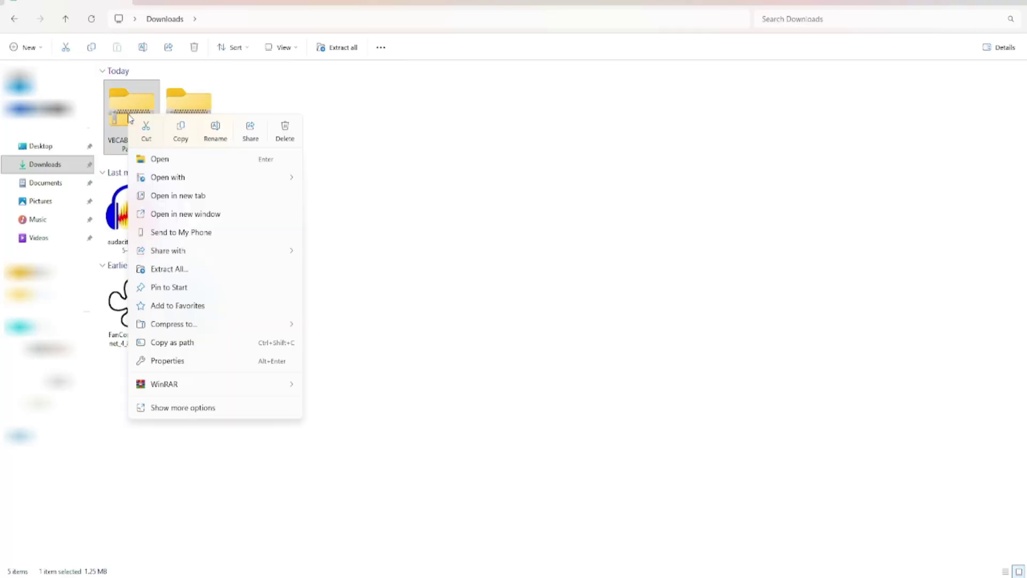
click(172, 269)
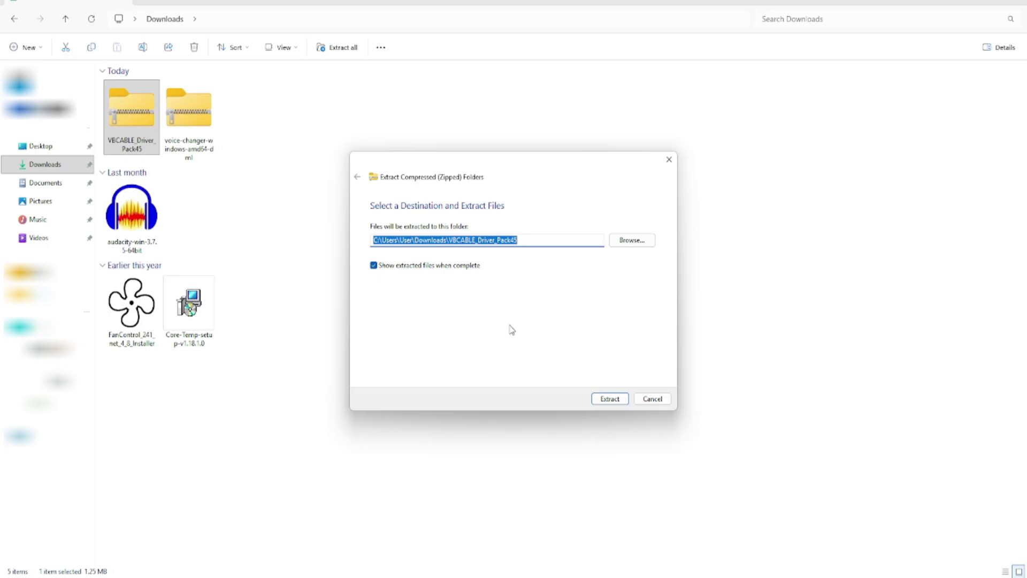
click(609, 397)
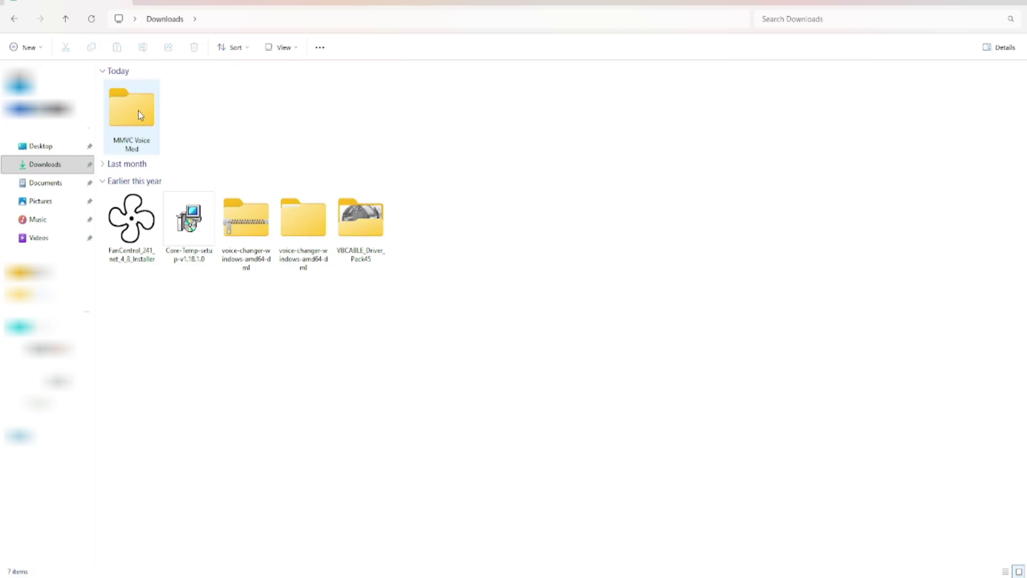
Step: Move both voice-changer items and the VBCABLE folder into the MMVC Voice Mod folder
right_click(220, 113)
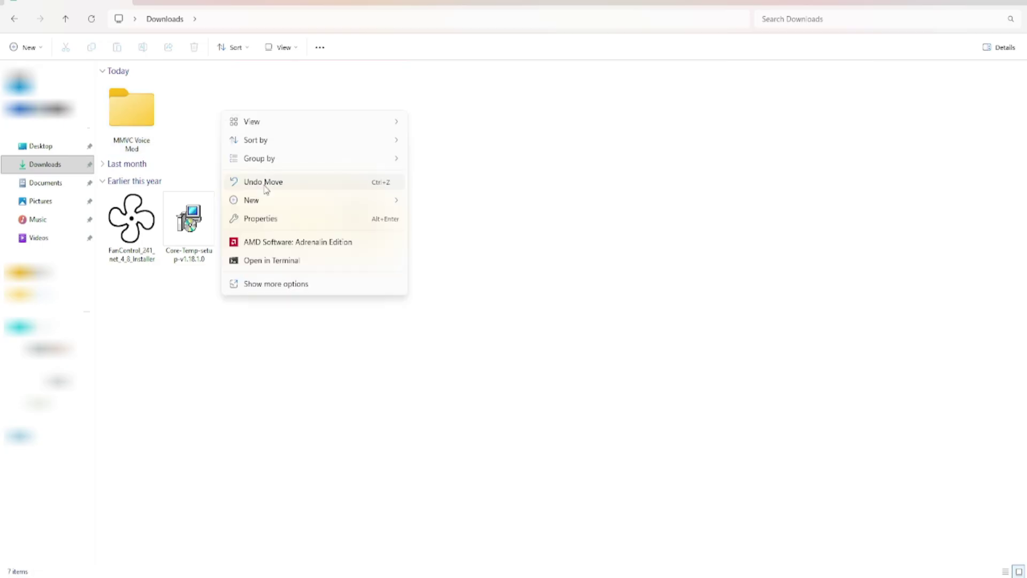
click(302, 336)
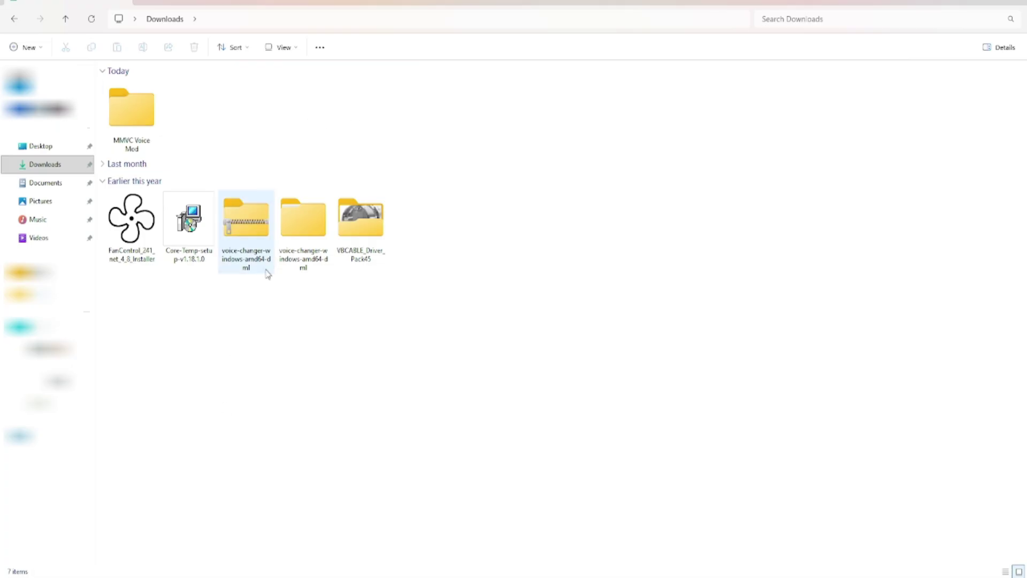
drag(252, 287, 388, 191)
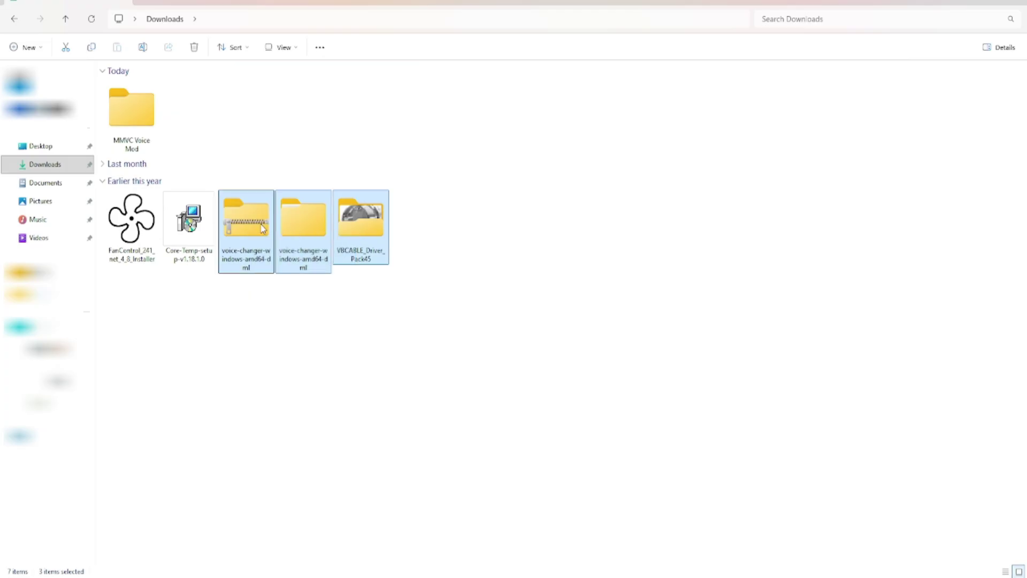
drag(262, 228, 147, 117)
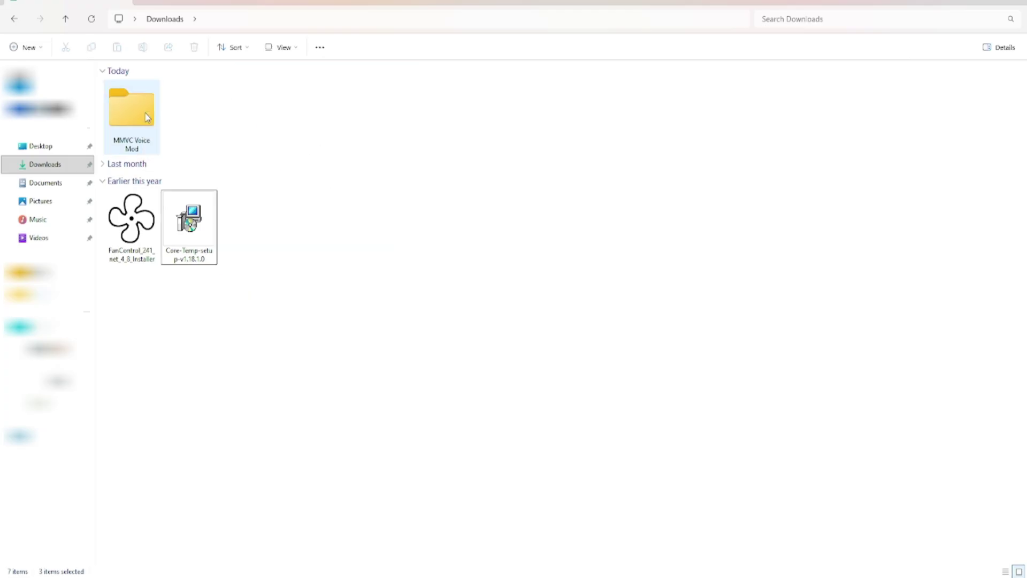
Step: Open MMVC Voice Mod > VBCABLE_Driver_Pack45 and run the VBCABLE_Setup_x64 installer
double_click(147, 117)
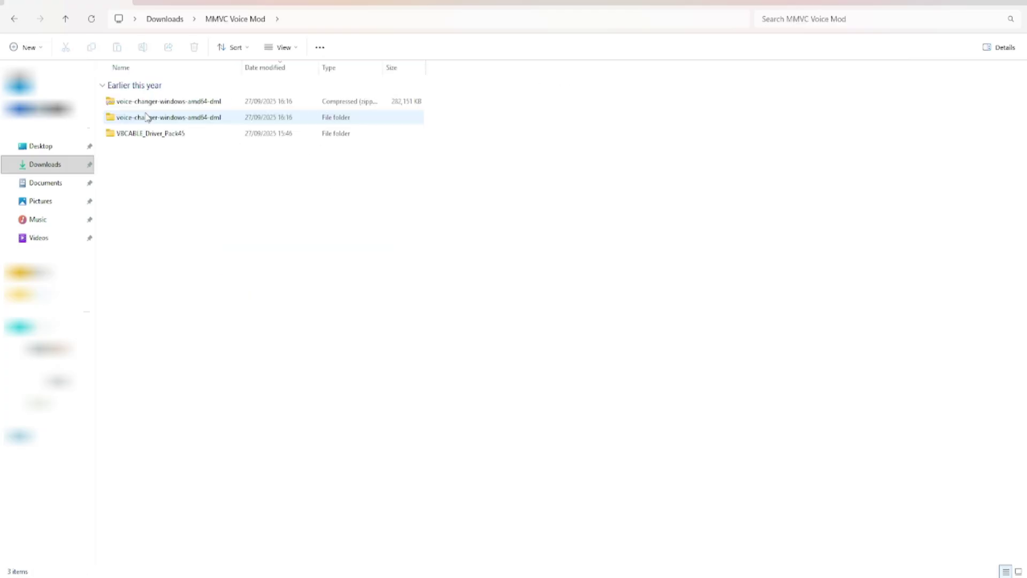
click(198, 135)
double_click(198, 135)
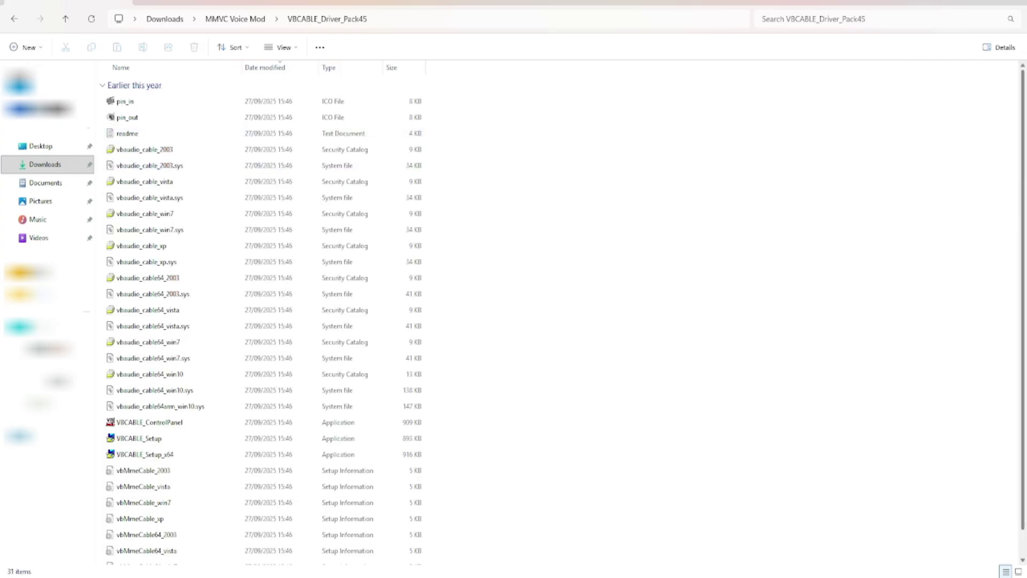
scroll(1023, 181, down, 2)
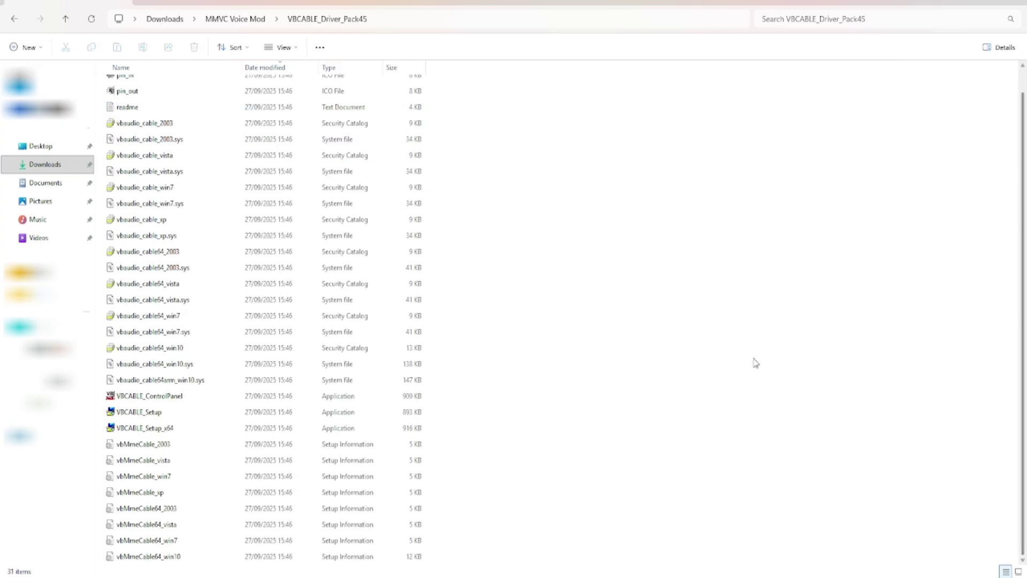
double_click(172, 431)
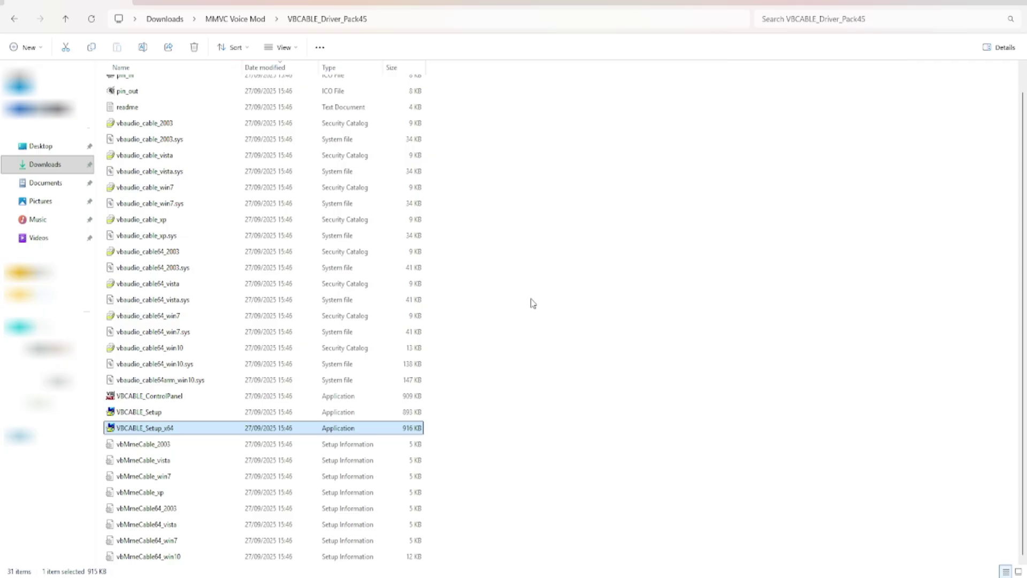
click(532, 315)
Step: Go to voice-changer-windows-amd64-dml > MMVCServerSIO and launch the MMVCServerSIO server
scroll(257, 300, up, 1)
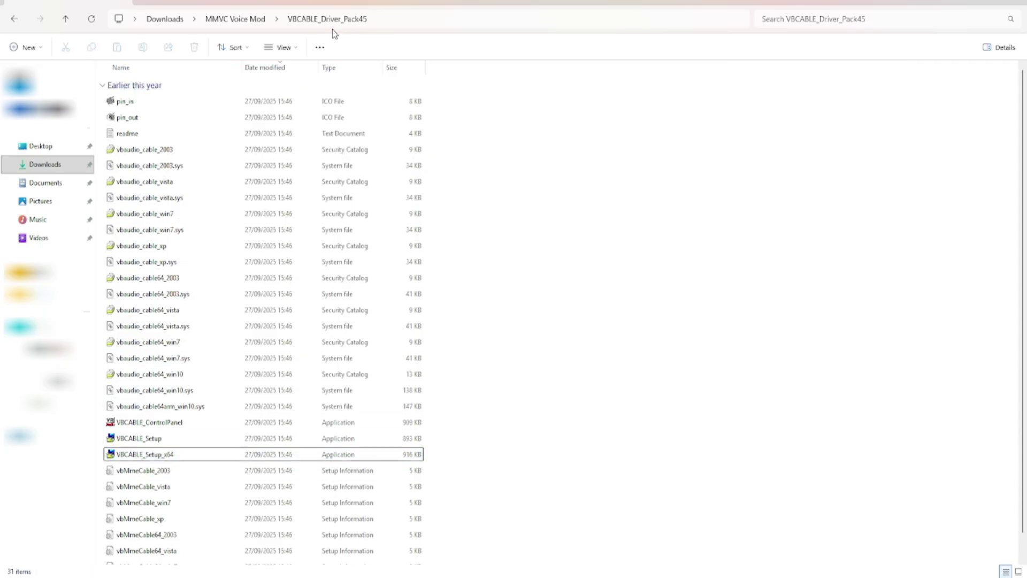
click(237, 22)
double_click(192, 117)
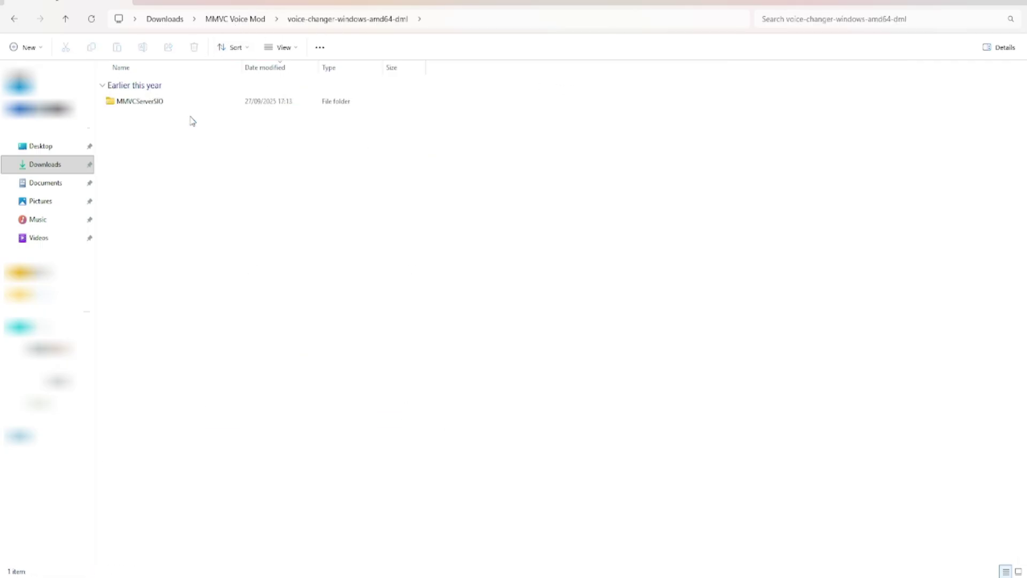
double_click(174, 106)
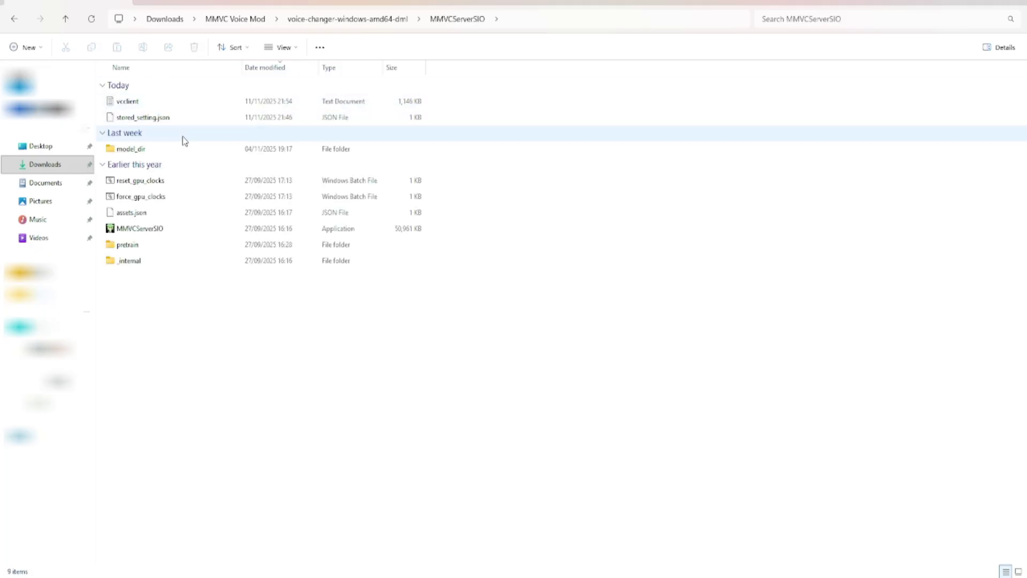
double_click(166, 229)
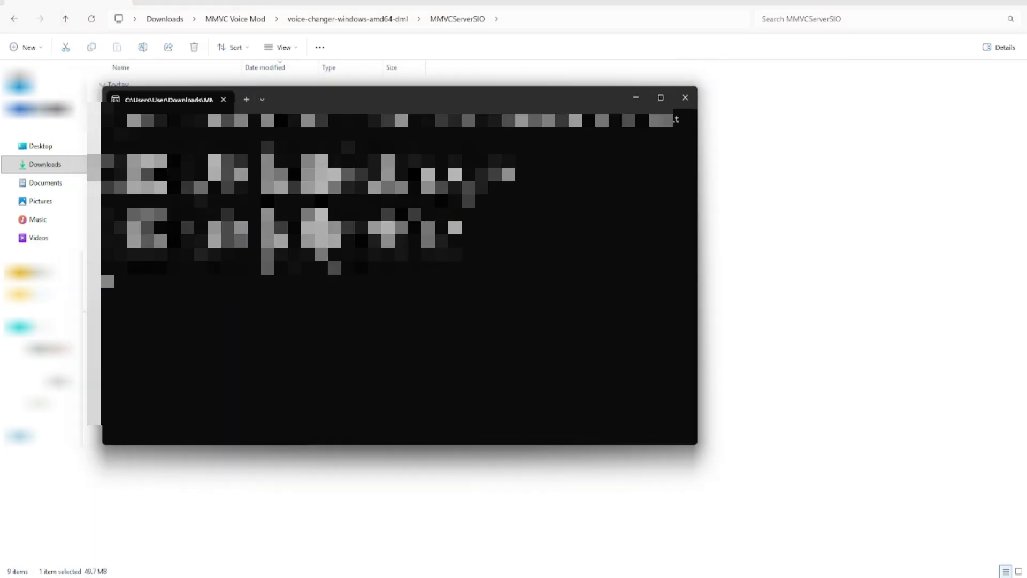
Step: Minimize the server console and copy the client's local address from the browser
click(635, 98)
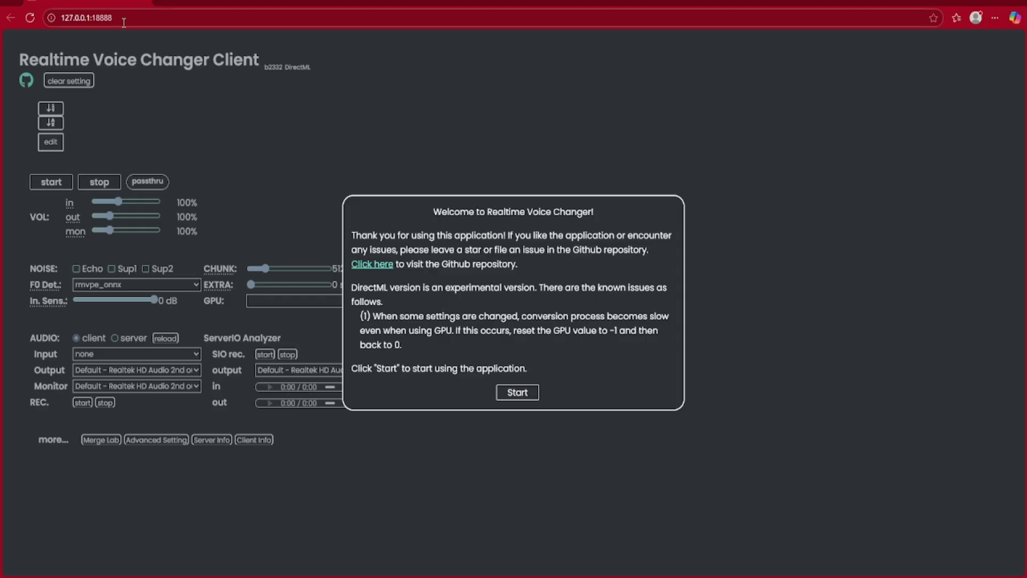
drag(124, 23, 59, 20)
right_click(74, 24)
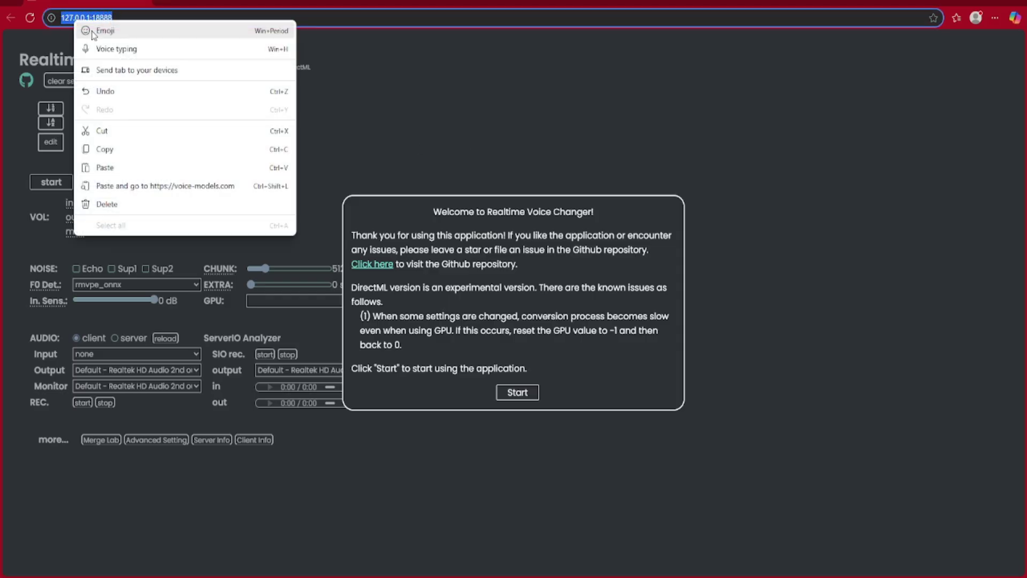
click(115, 147)
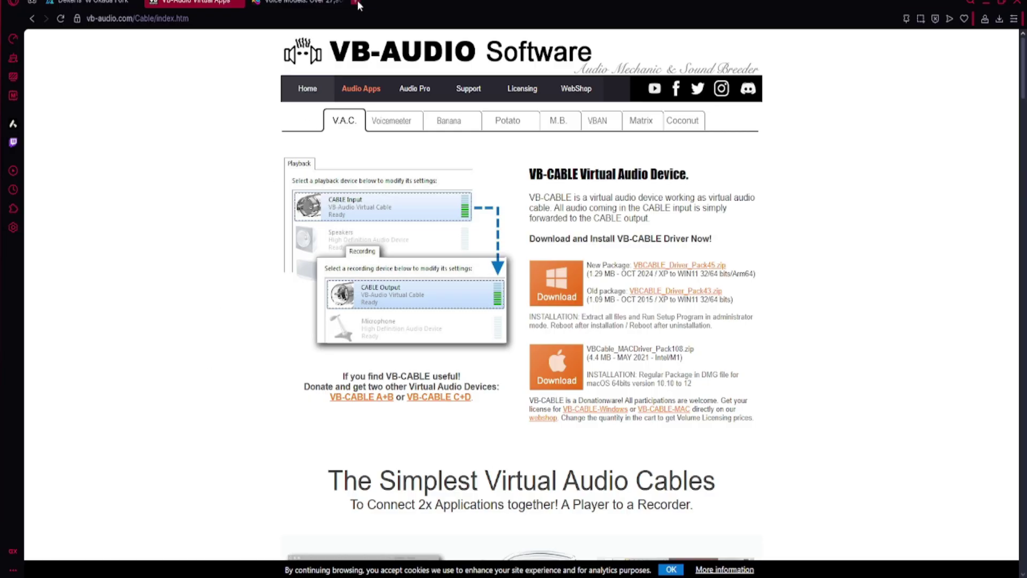
Step: Load 127.0.0.1:18888 in a new Opera GX tab and dismiss the welcome message
click(356, 3)
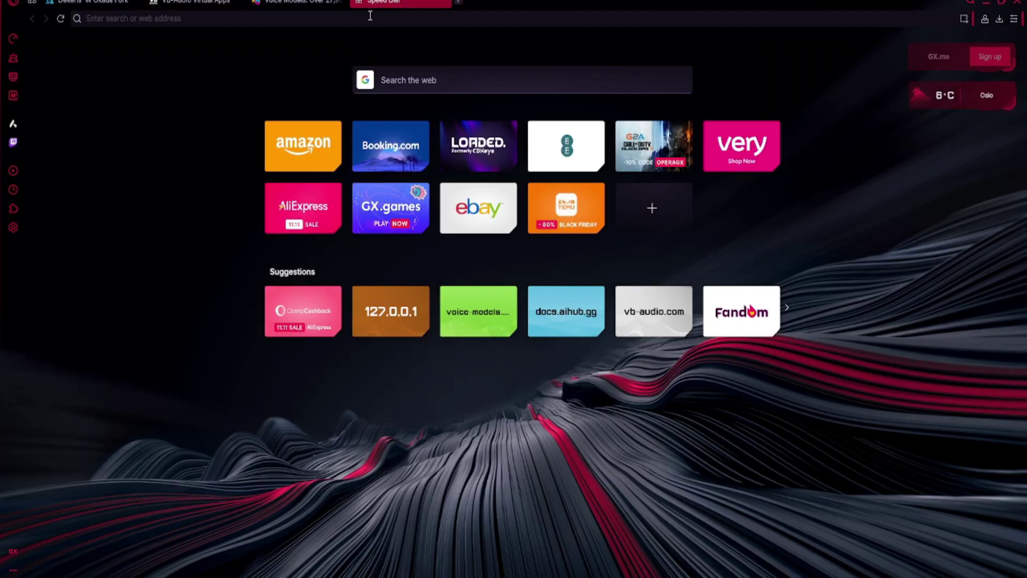
click(370, 16)
key(ctrl+v)
key(Return)
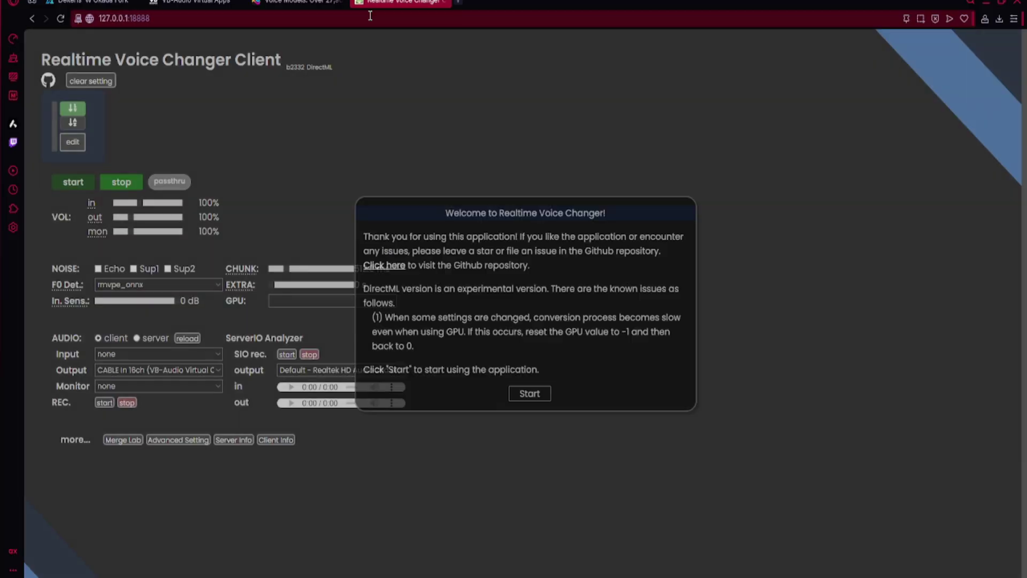
click(530, 393)
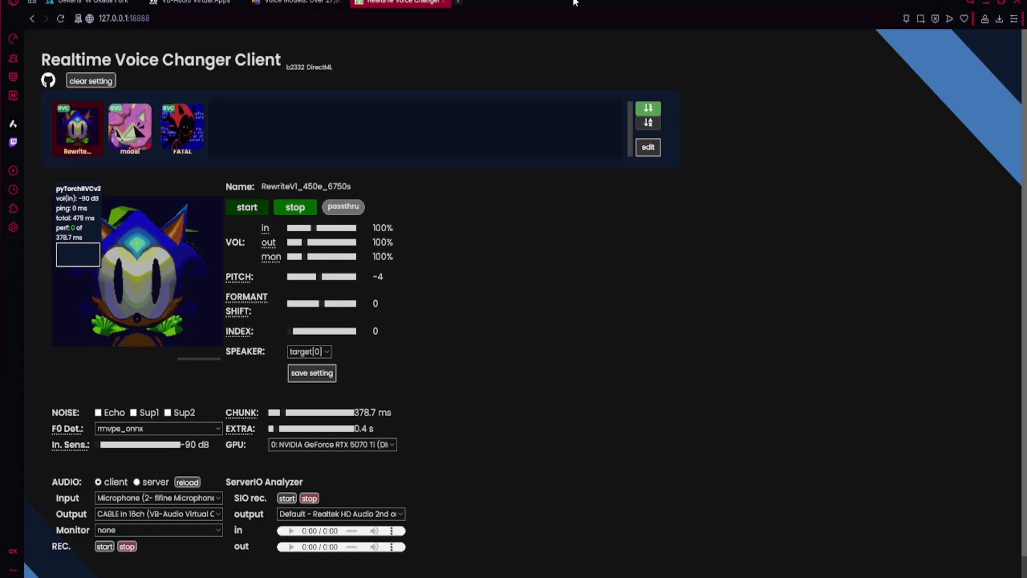
Step: Search voice-models.com for "rewrite" and download the Rewrite Sonic model
click(285, 5)
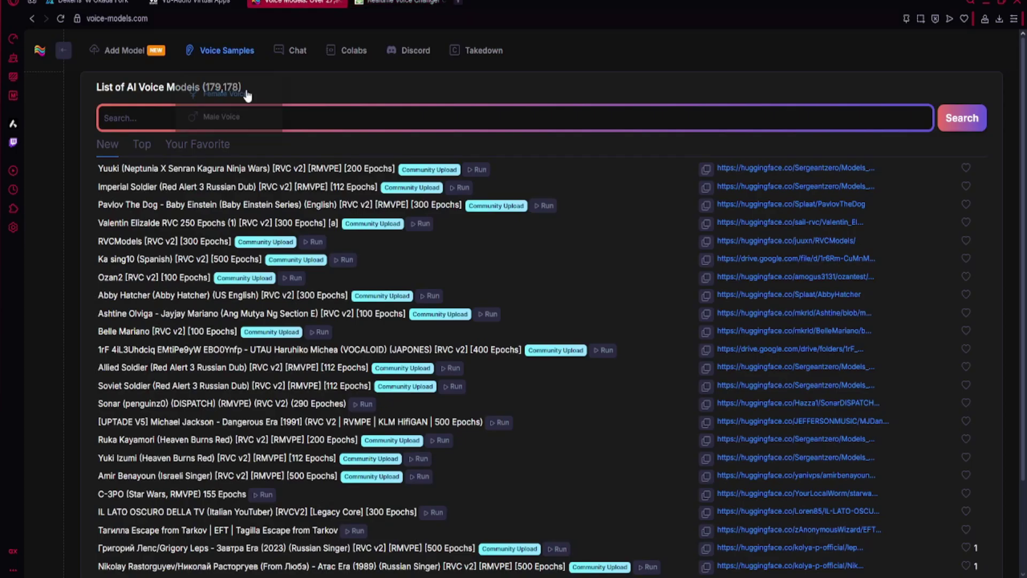
click(300, 122)
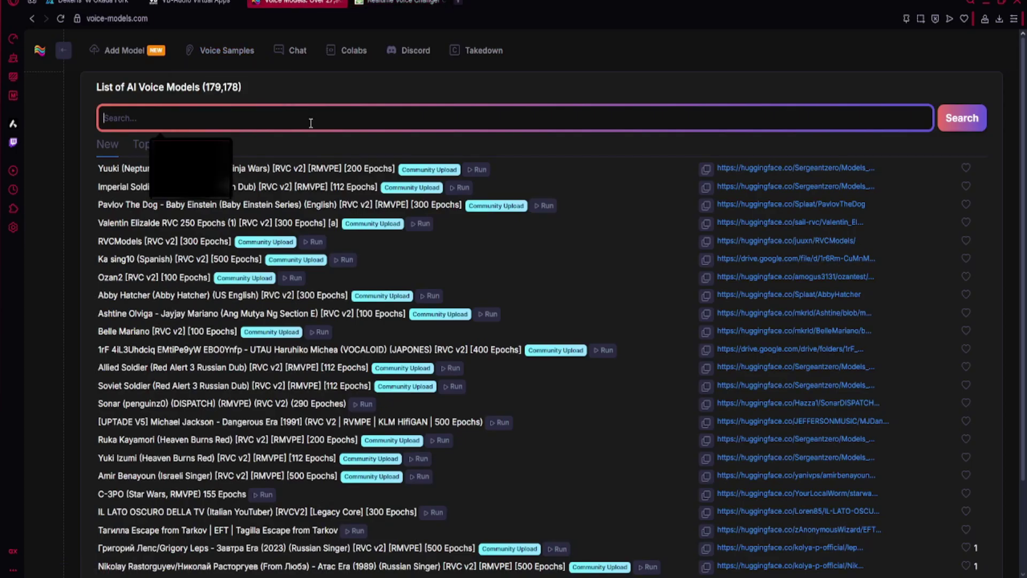
text(re)
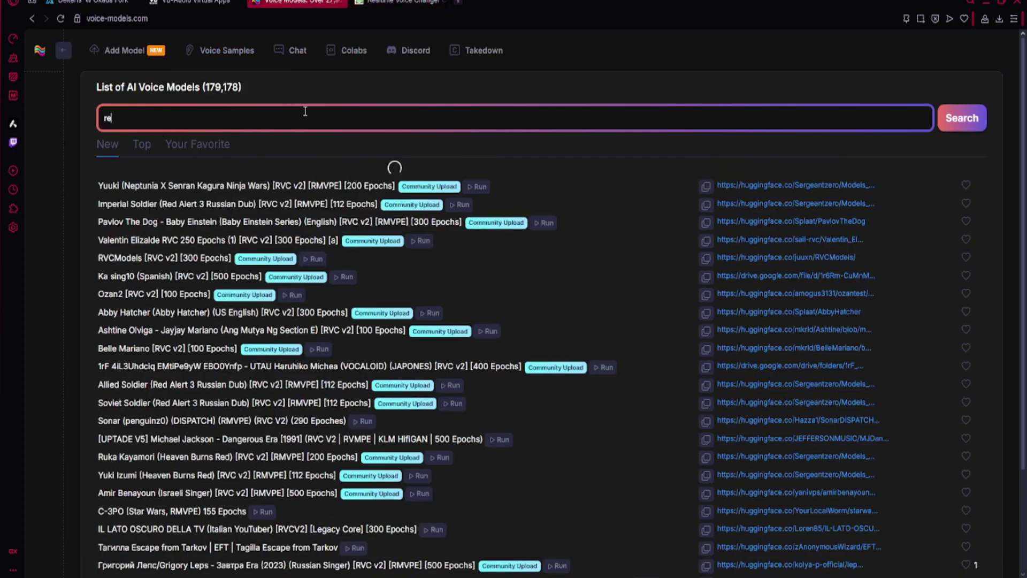
text(write)
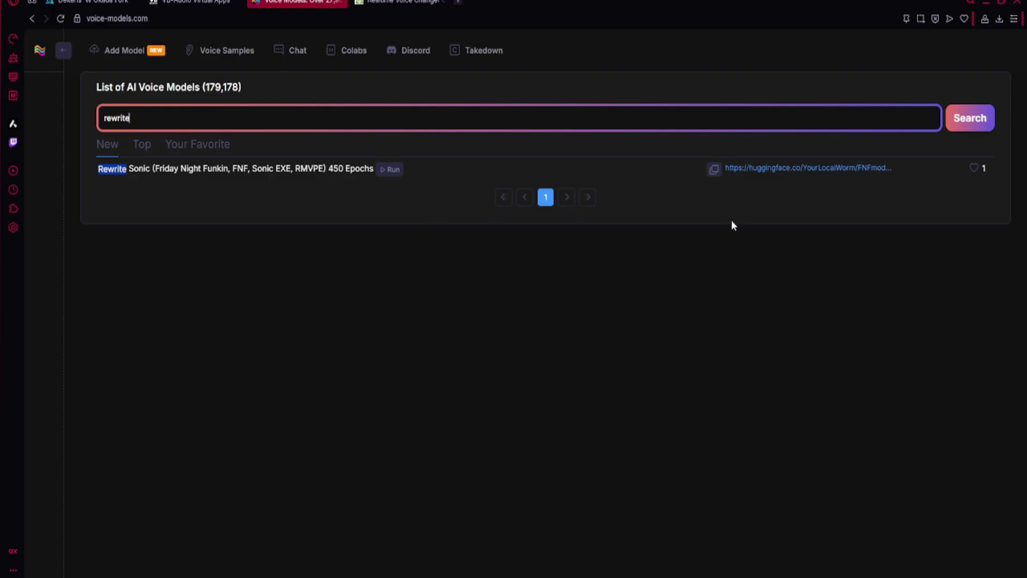
click(793, 169)
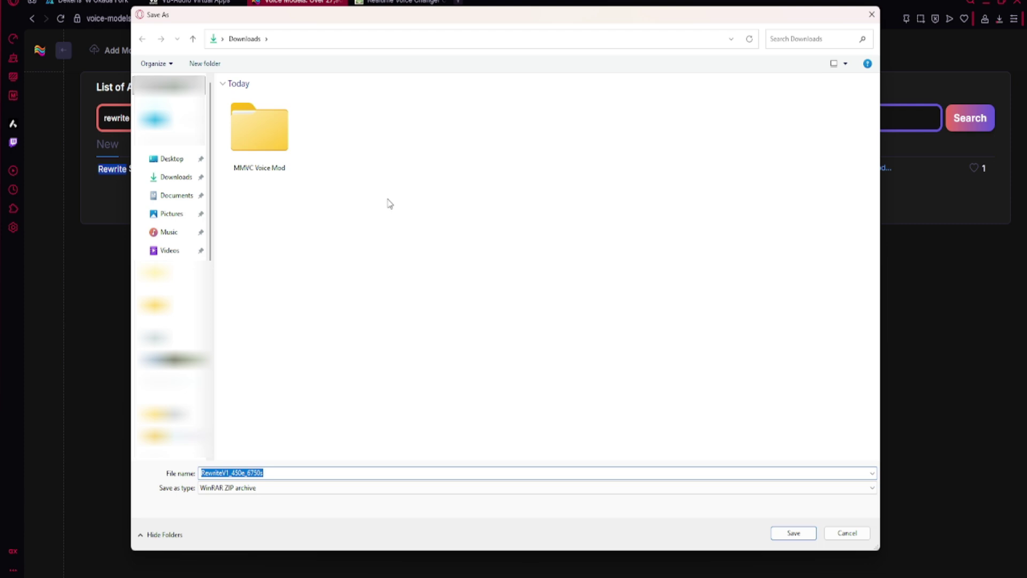
Step: Save the RewriteV1_450e_6750s zip into a new Downloads\Voice Models folder
right_click(316, 140)
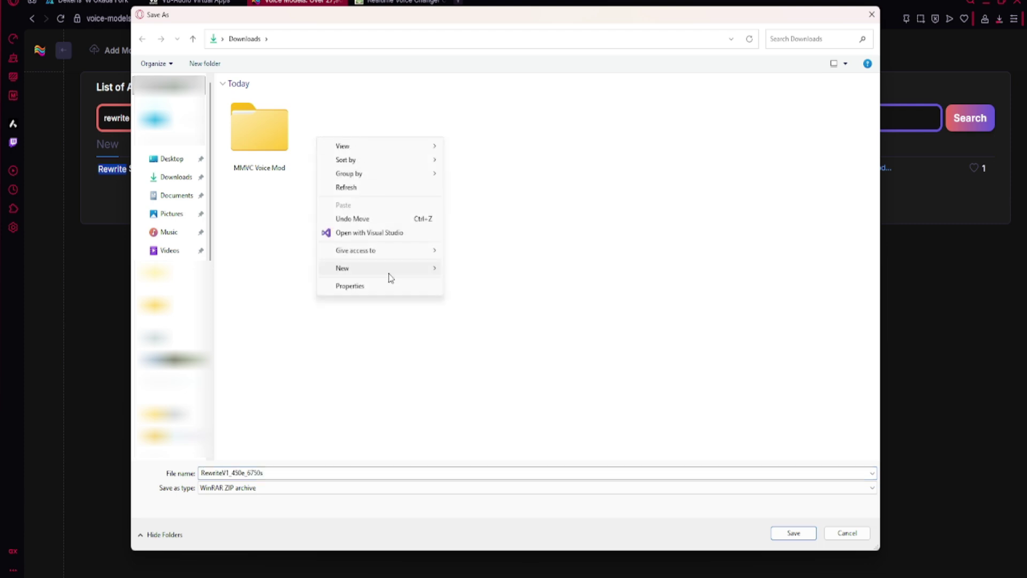
mouse_move(389, 275)
click(474, 269)
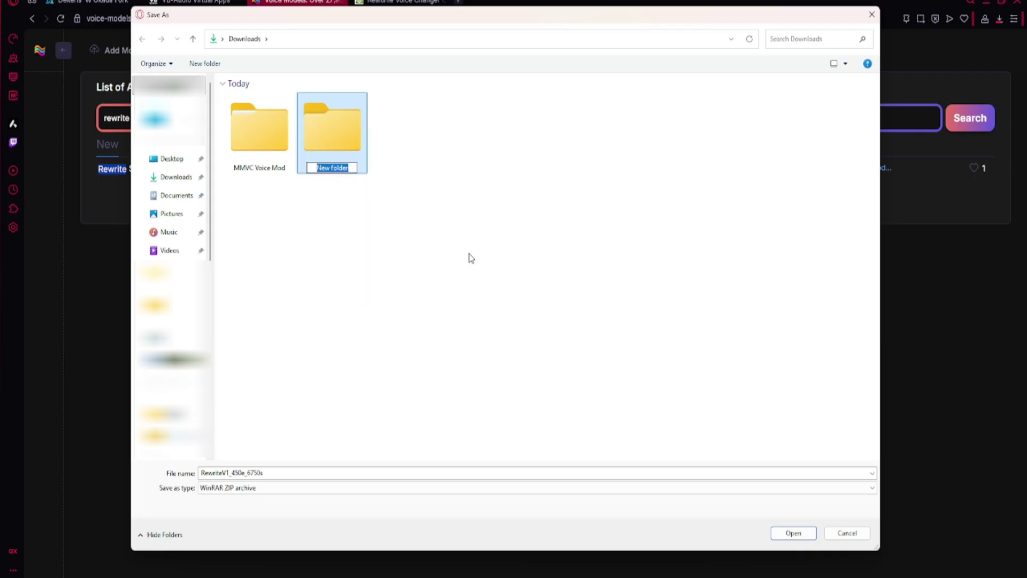
text(Voice Models)
key(Return)
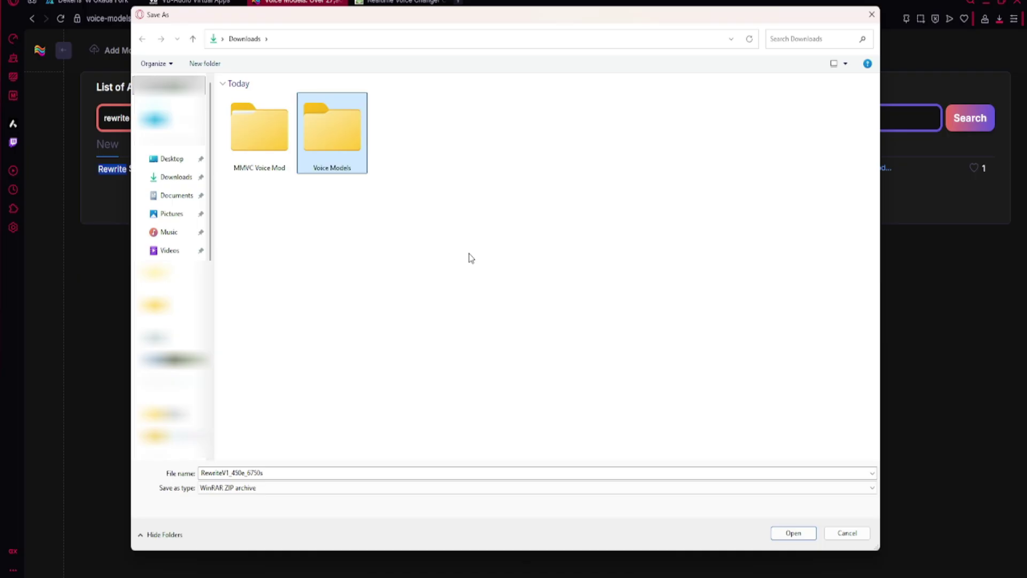
double_click(339, 135)
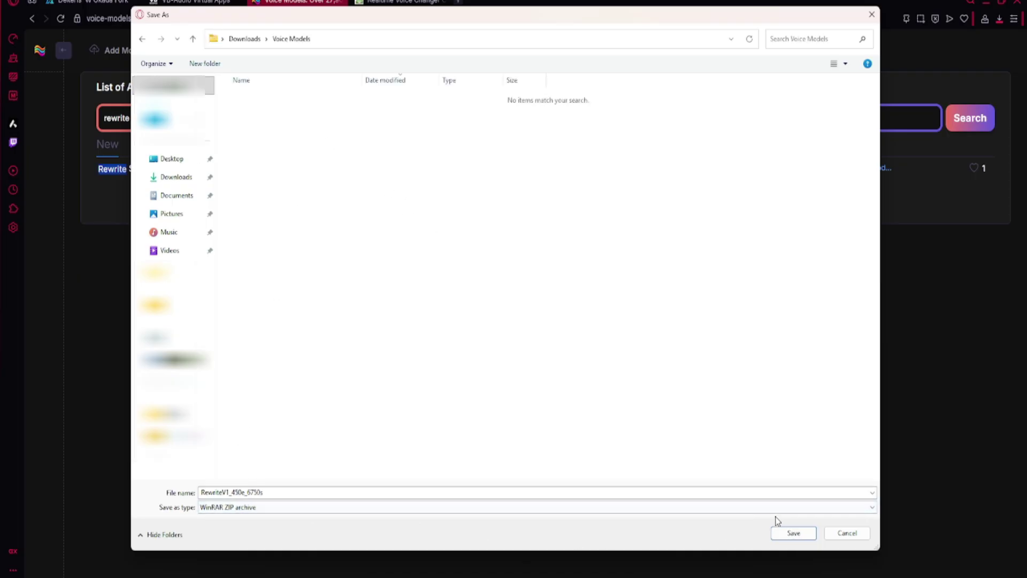
click(793, 533)
click(386, 3)
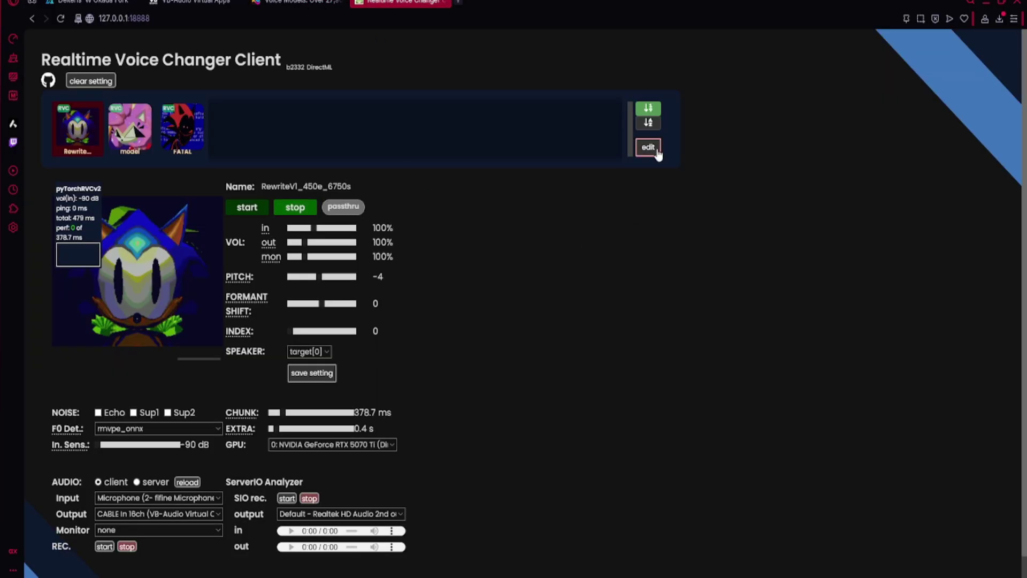
Step: Edit the model slots and start an upload into slot [0]
click(648, 148)
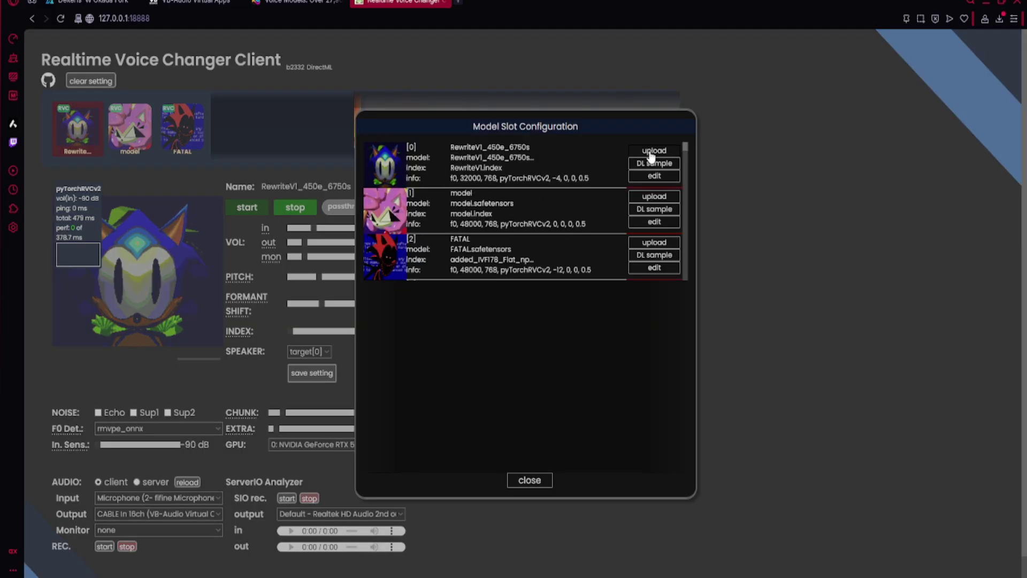
click(648, 153)
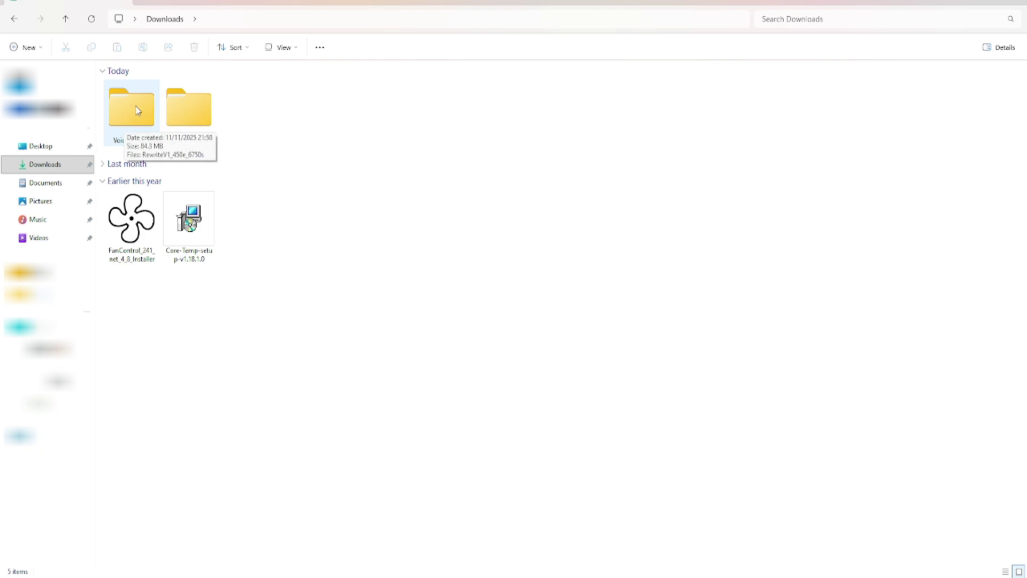
Step: Extract the RewriteV1_450e_6750s zip inside Voice Models into its own folder
double_click(135, 109)
click(175, 102)
right_click(175, 104)
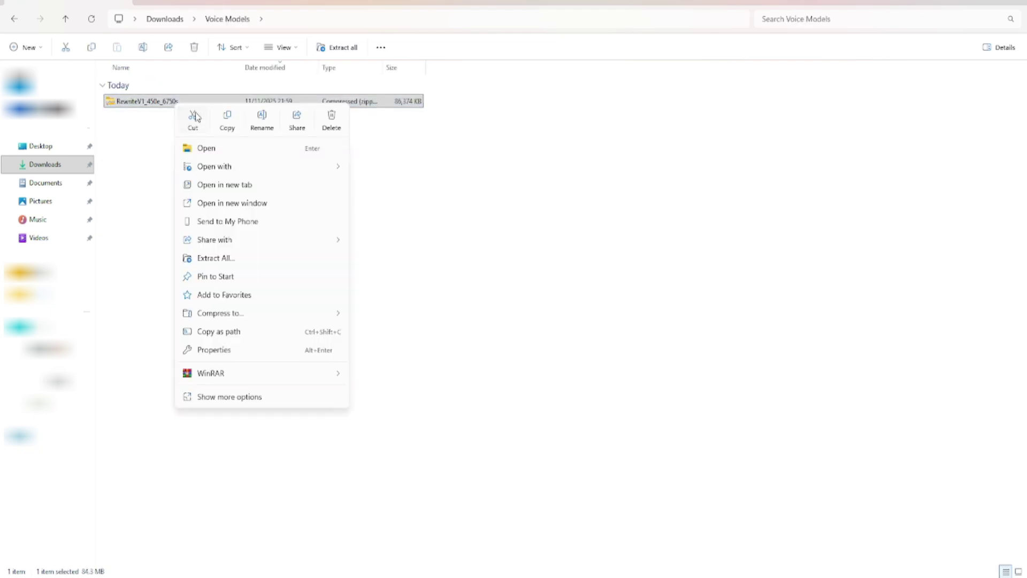
click(236, 258)
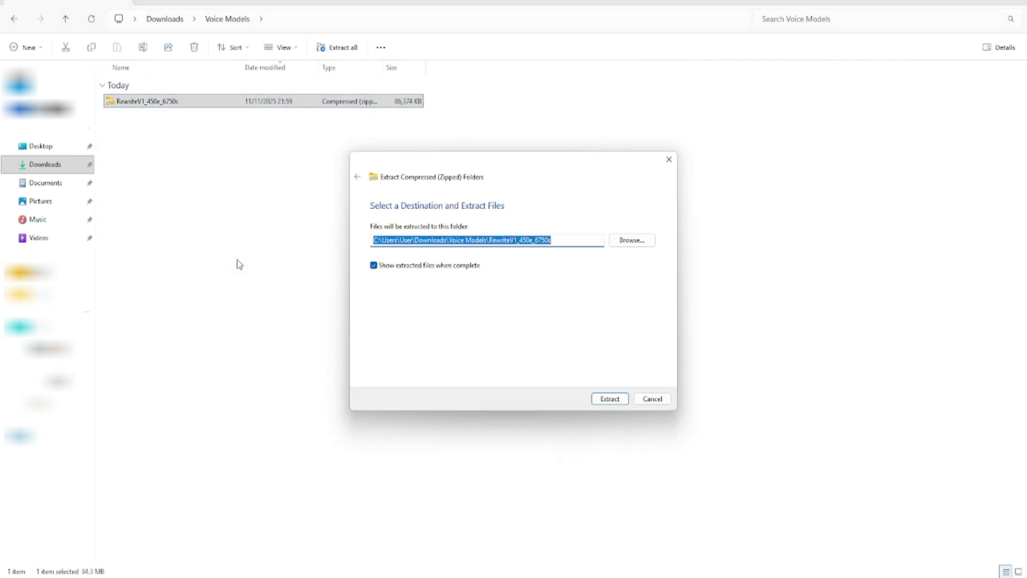
click(610, 398)
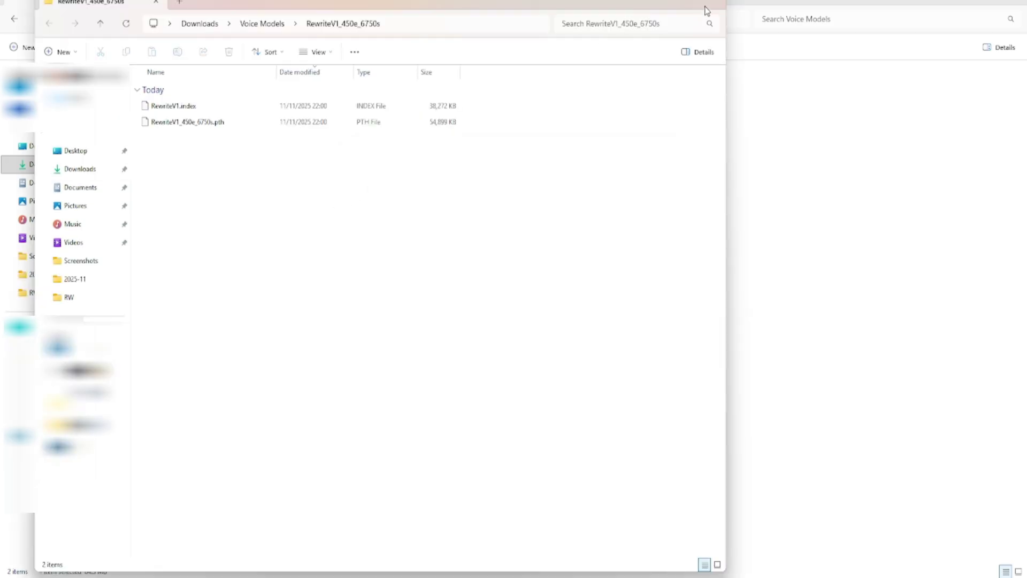
key(alt+F4)
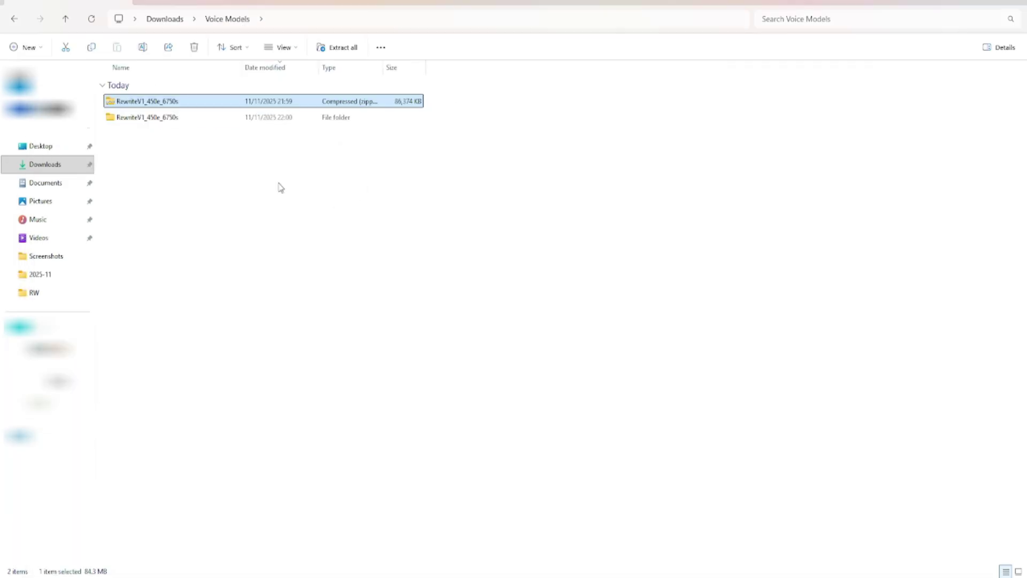
Step: Permanently delete the model zip and return to the voice changer client
click(204, 187)
click(143, 103)
key(shift+Delete)
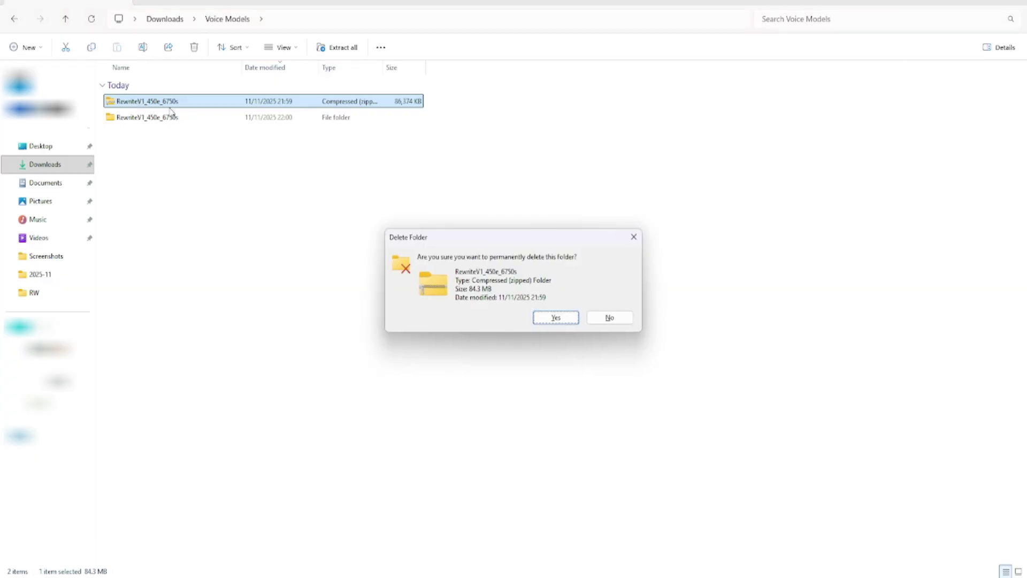
click(555, 319)
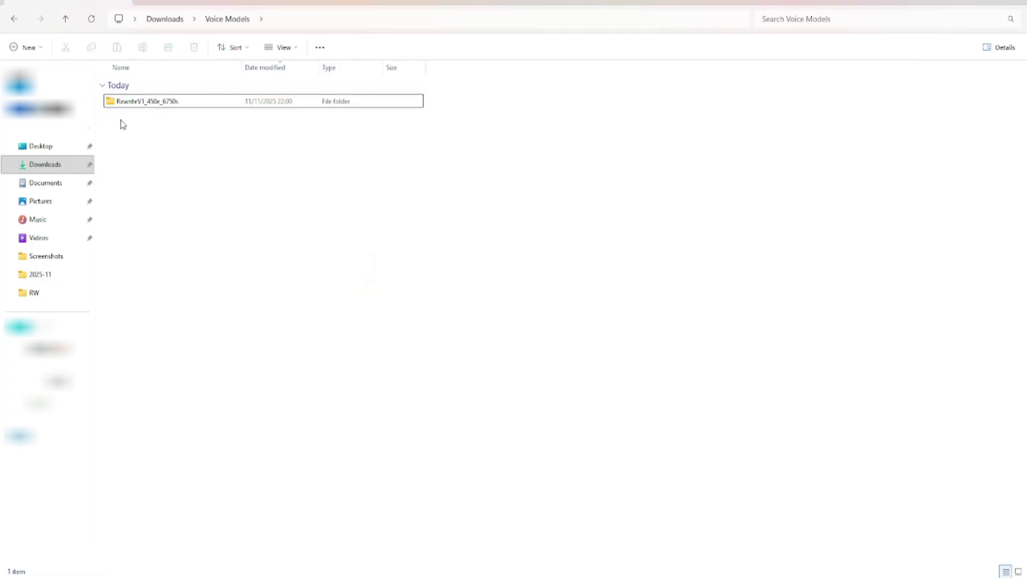
key(alt+Tab)
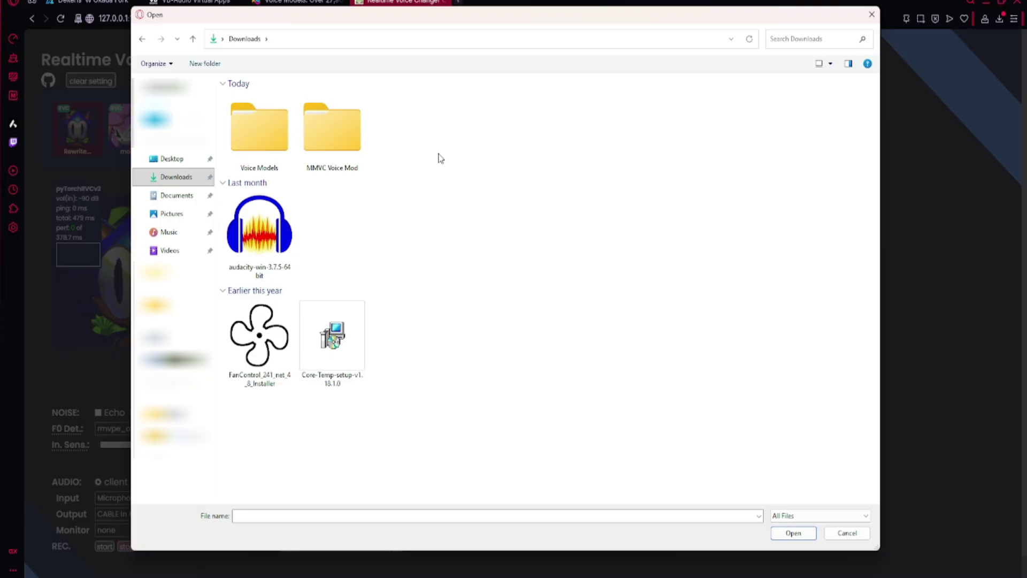
Step: Choose RewriteV1_450e_6750s.pth from Voice Models\RewriteV1_450e_6750s as the model file
double_click(259, 132)
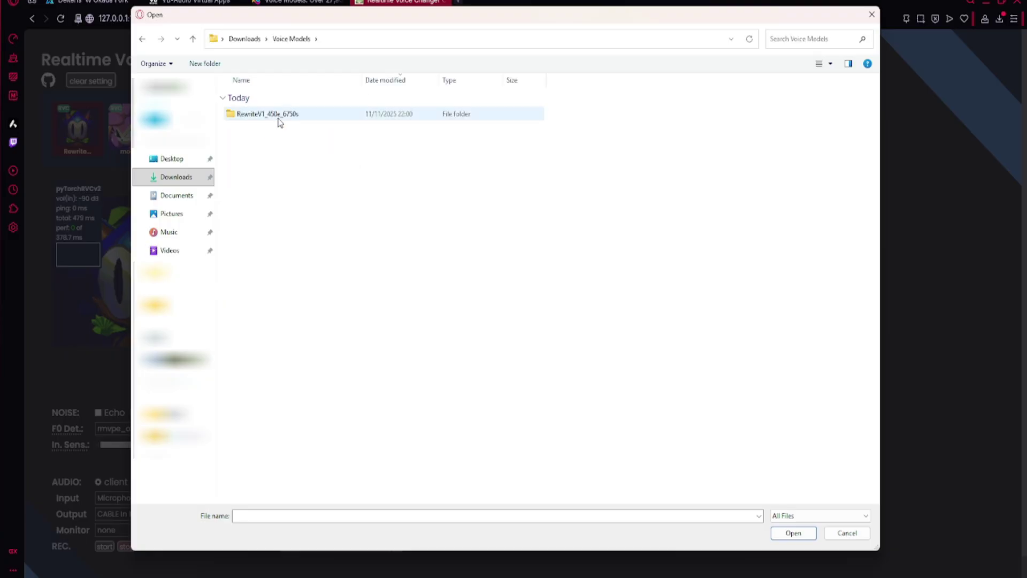
double_click(278, 120)
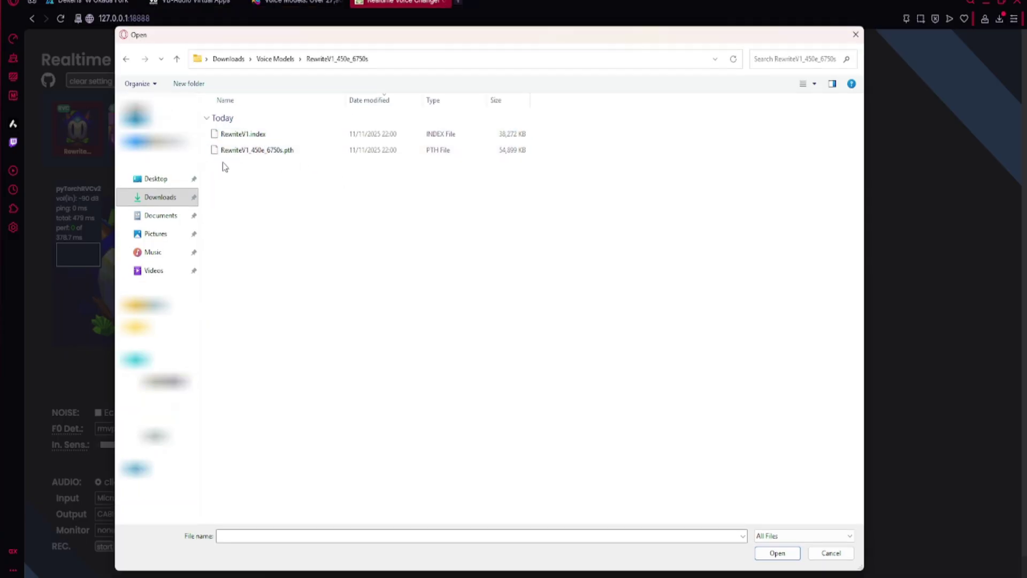
click(251, 150)
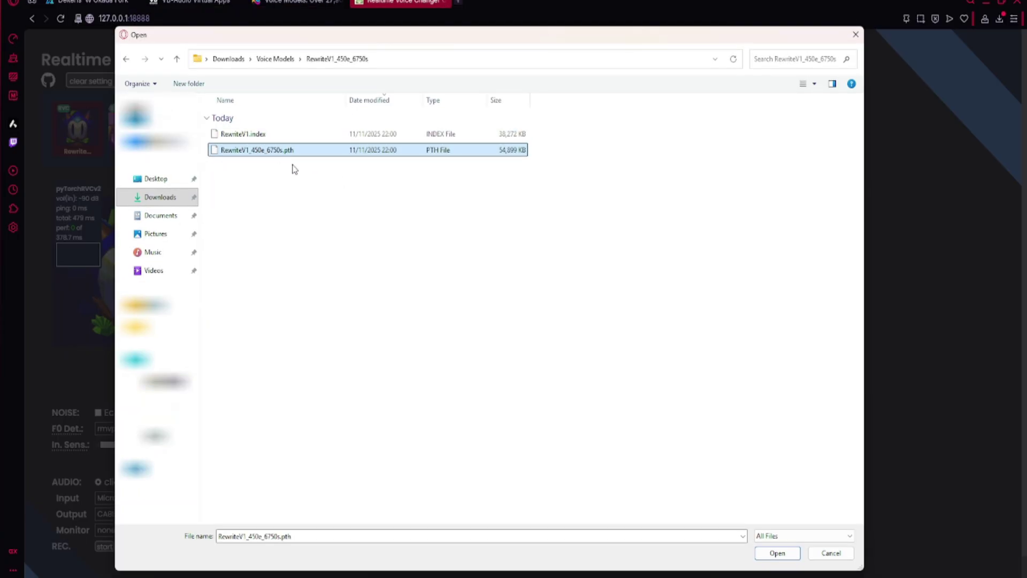
click(777, 554)
Step: Choose RewriteV1.index as the index file and upload both into slot 0
click(606, 326)
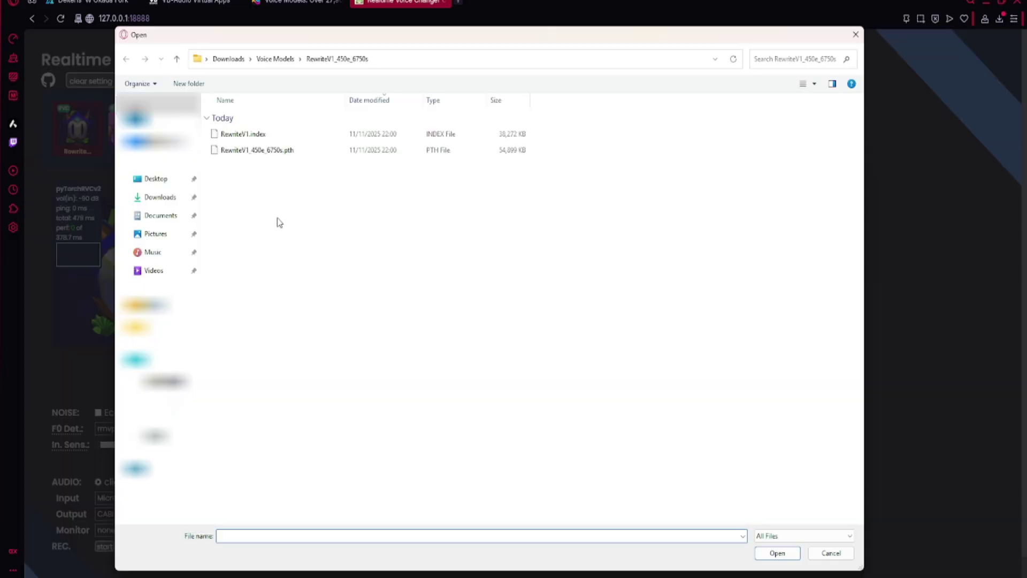
click(258, 136)
click(777, 553)
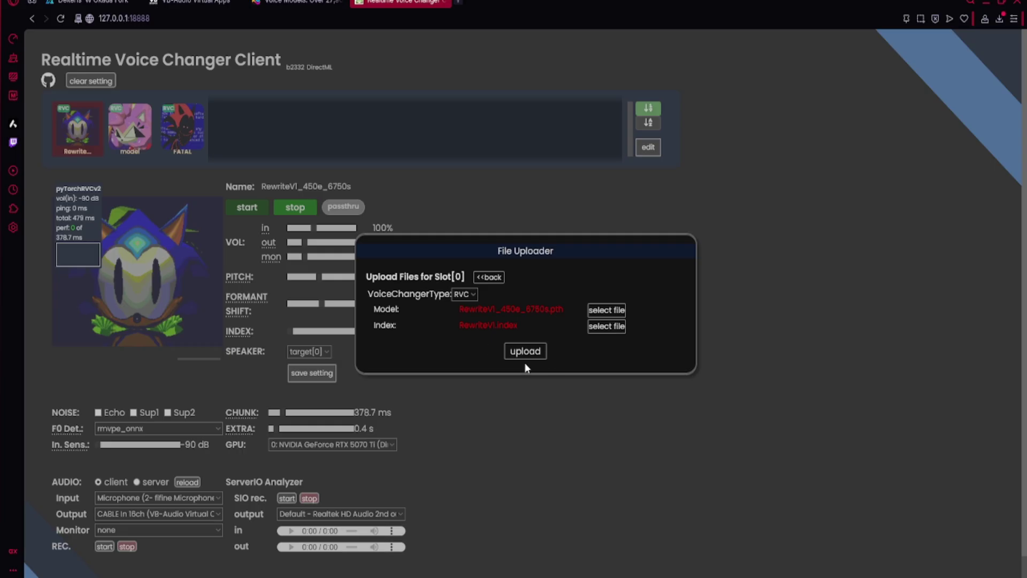
click(524, 360)
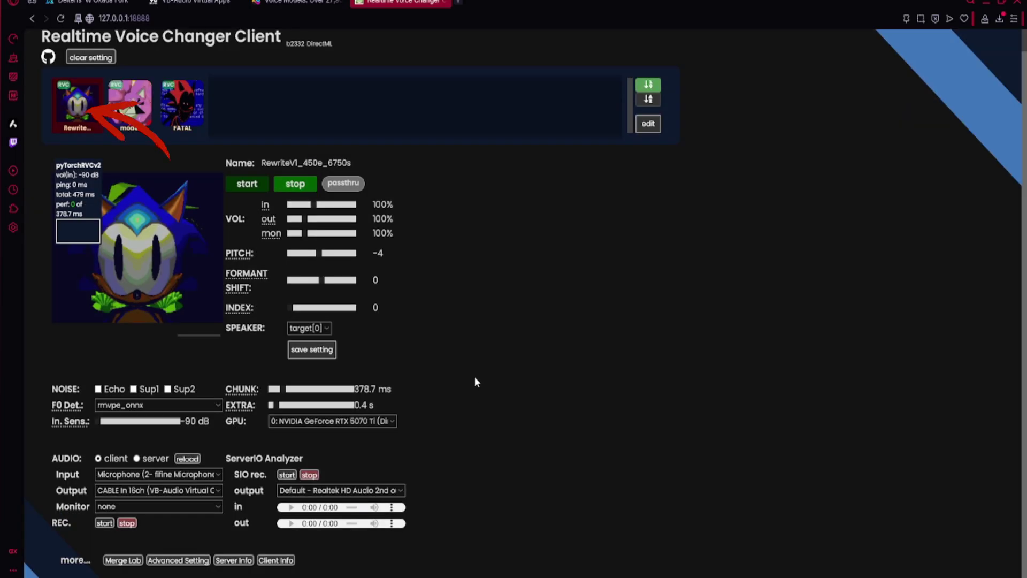
Step: Try nearby pitch values, settle the pitch at -4, and save the voice settings
drag(316, 254, 323, 256)
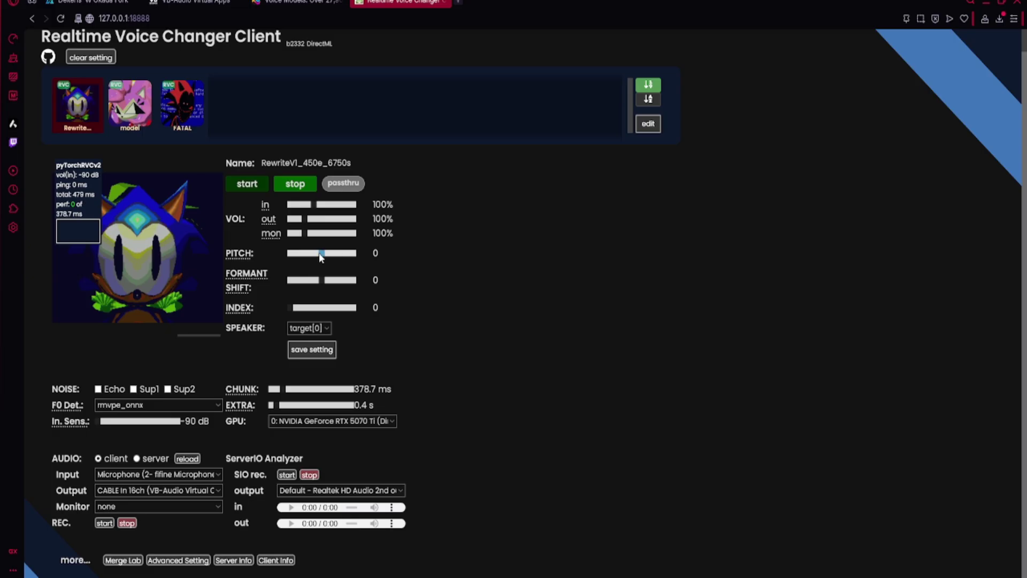
key(Left)
key(Left)
key(Left)
key(Left)
key(Left)
key(Left)
key(Left)
click(308, 351)
click(196, 475)
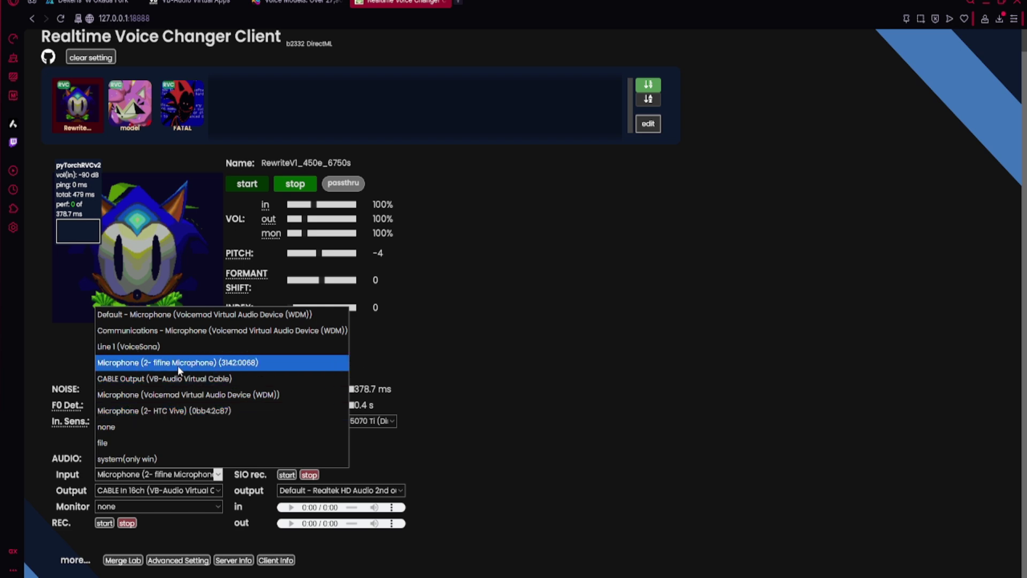
Step: Choose Microphone (2- fifine Microphone) input, CABLE In 16ch (VB-Audio Virtual Cable) output, and GPU 0: NVIDIA GeForce RTX 5070 Ti
click(149, 367)
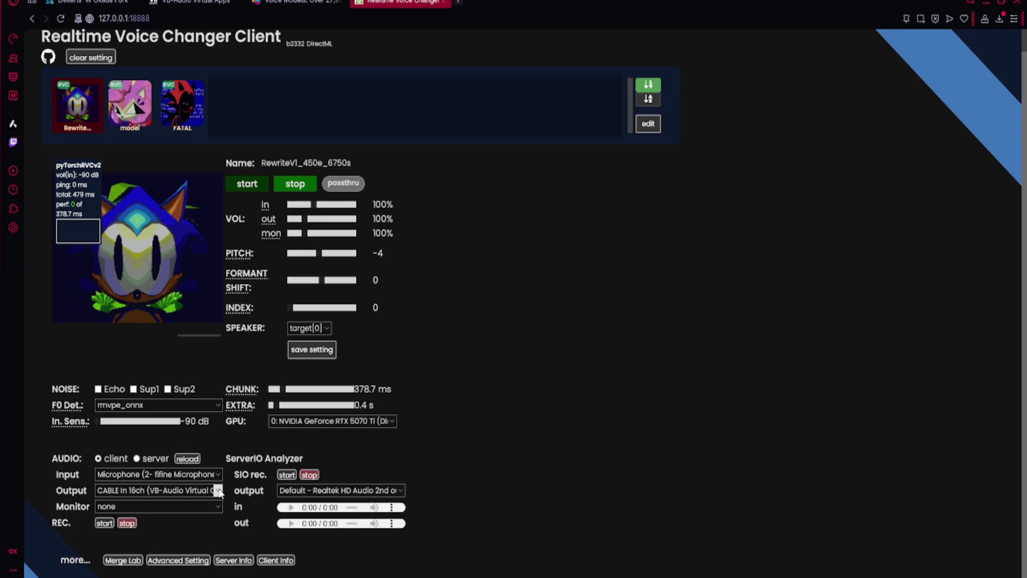
click(219, 491)
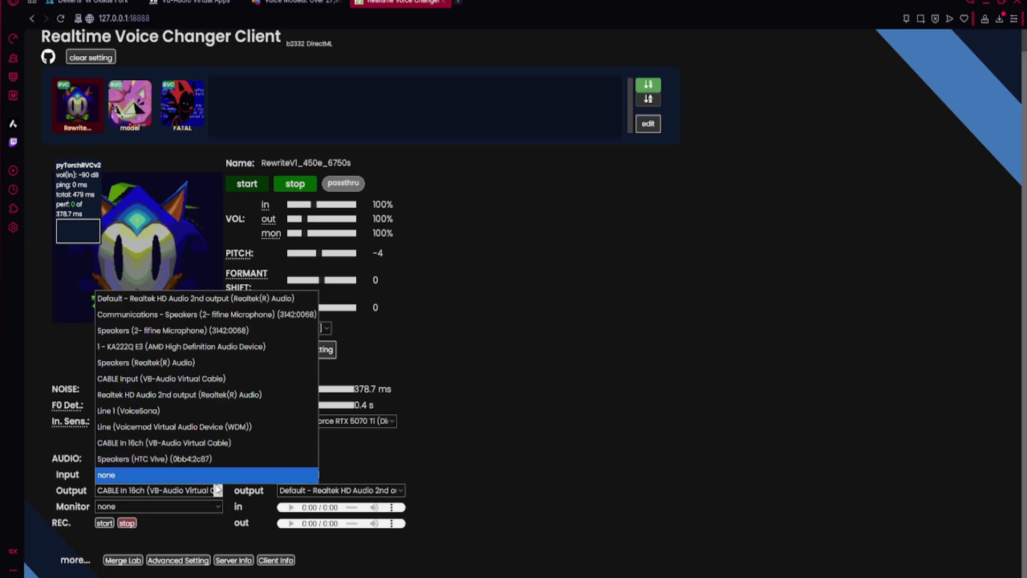
click(109, 446)
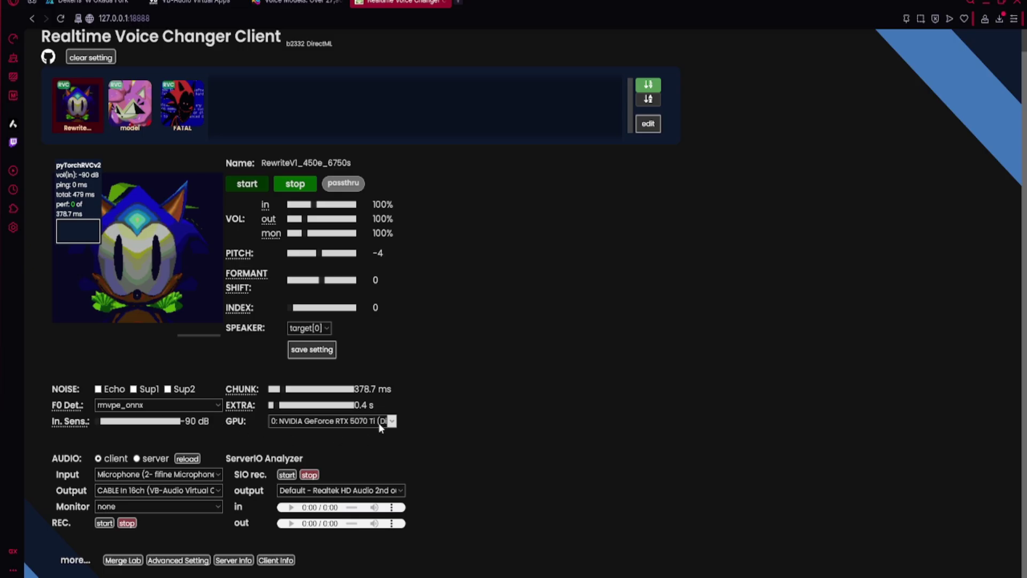
click(392, 421)
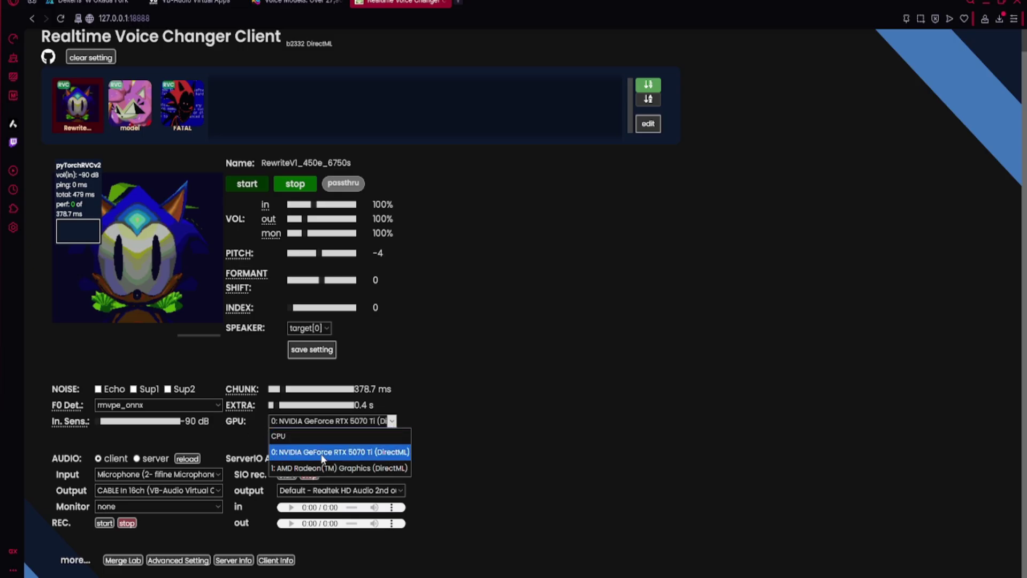
click(355, 452)
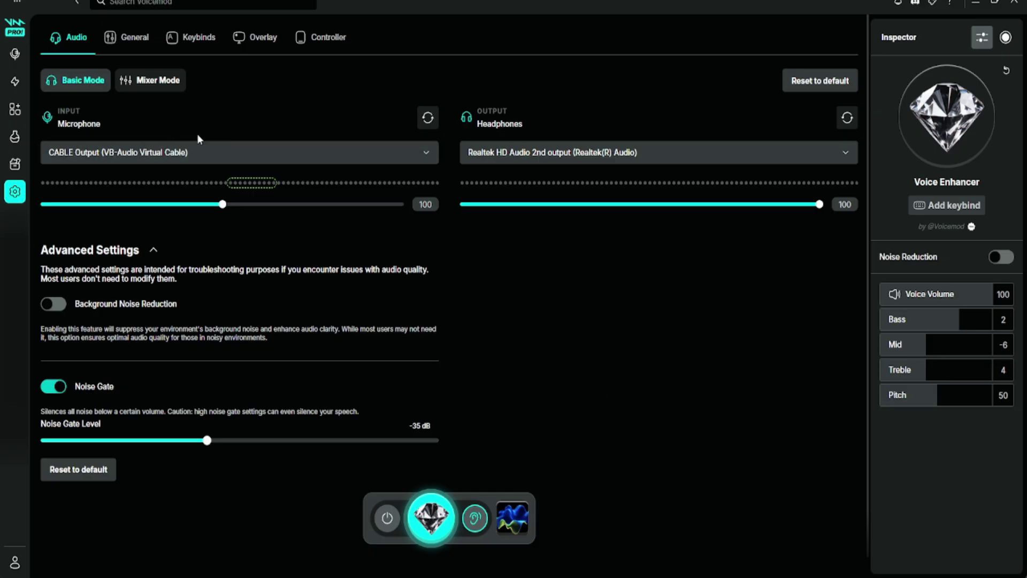
click(211, 153)
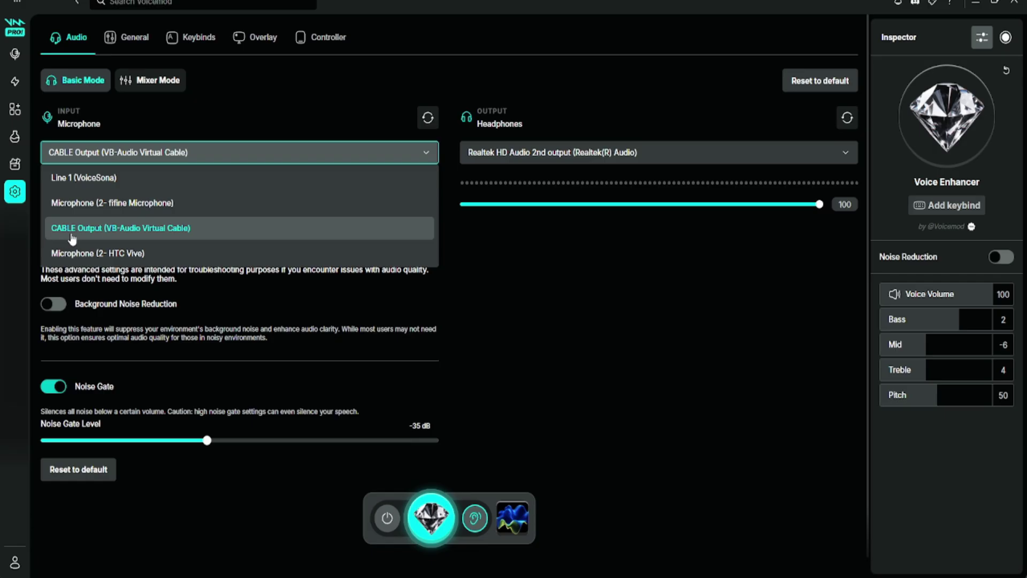
click(201, 230)
click(580, 152)
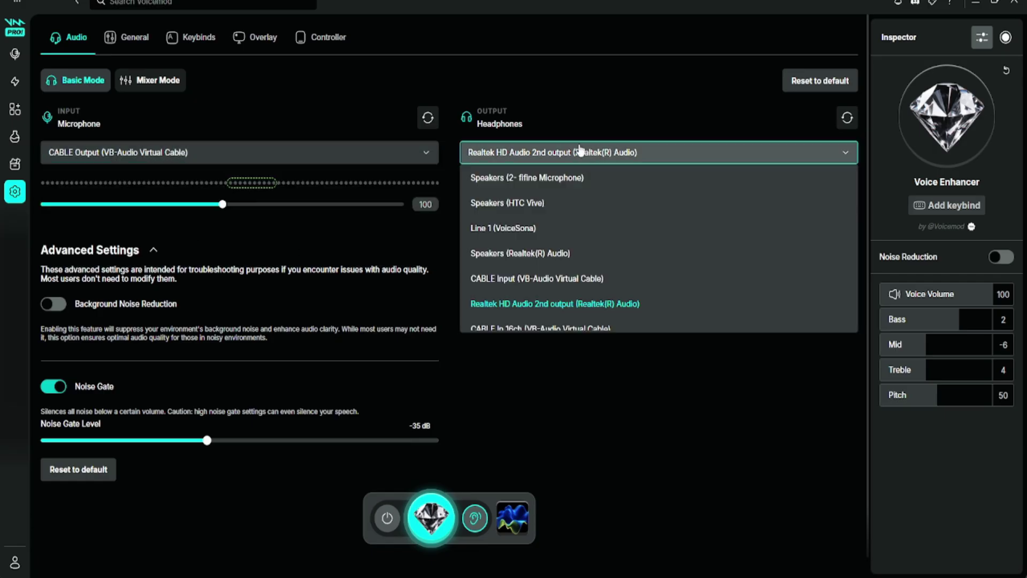
click(499, 305)
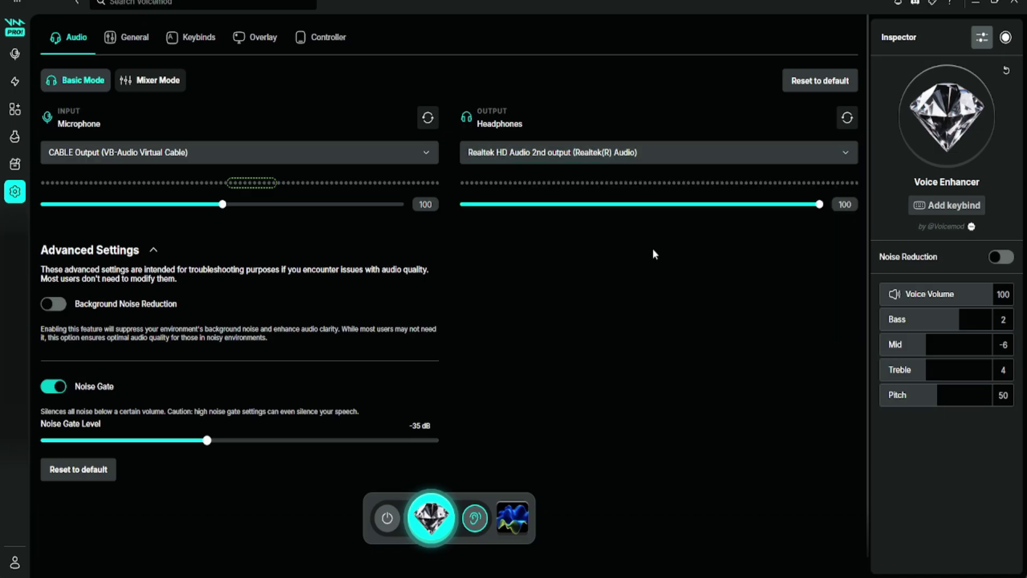
click(643, 157)
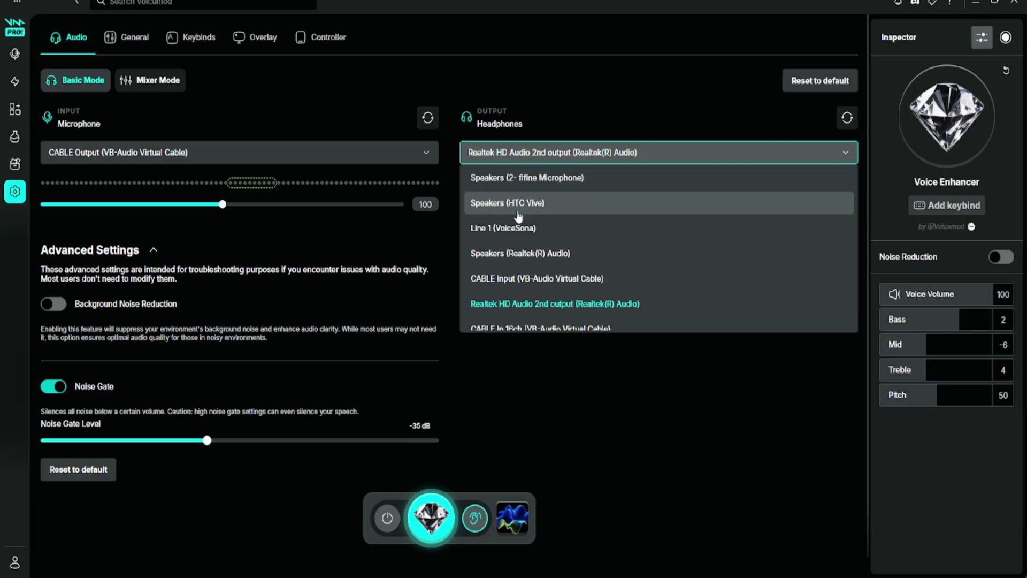
click(631, 159)
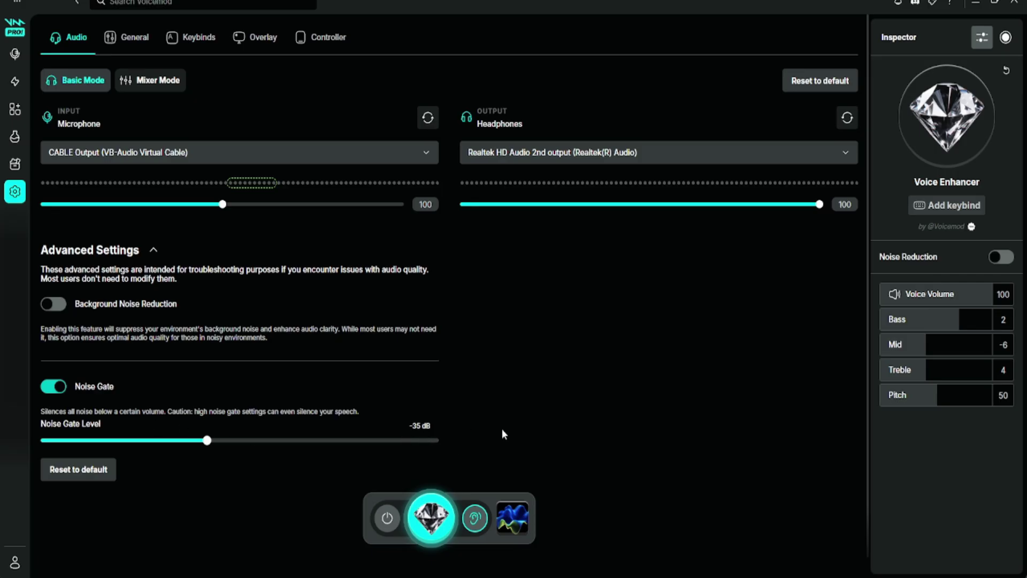
click(14, 54)
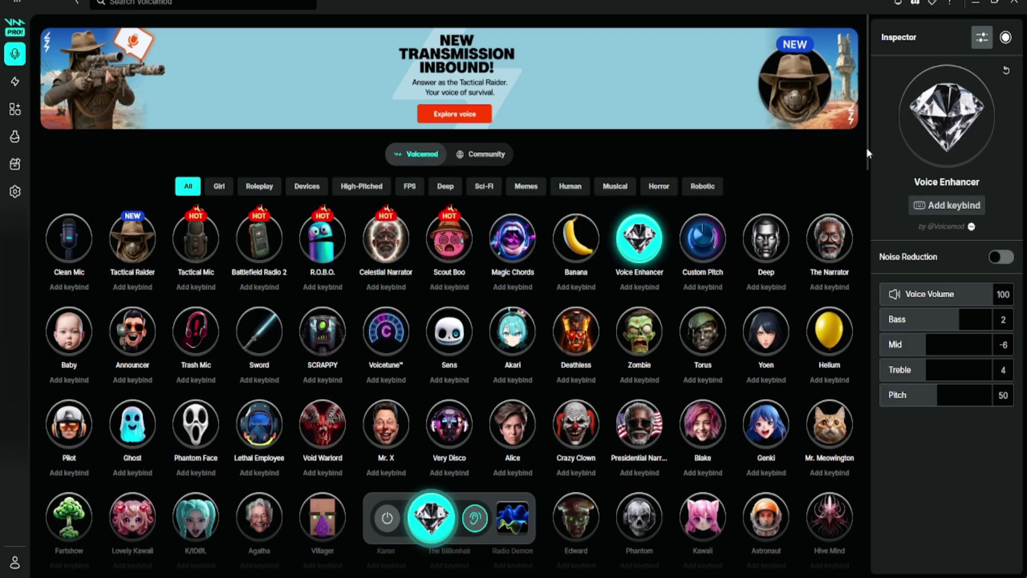
drag(866, 146, 871, 190)
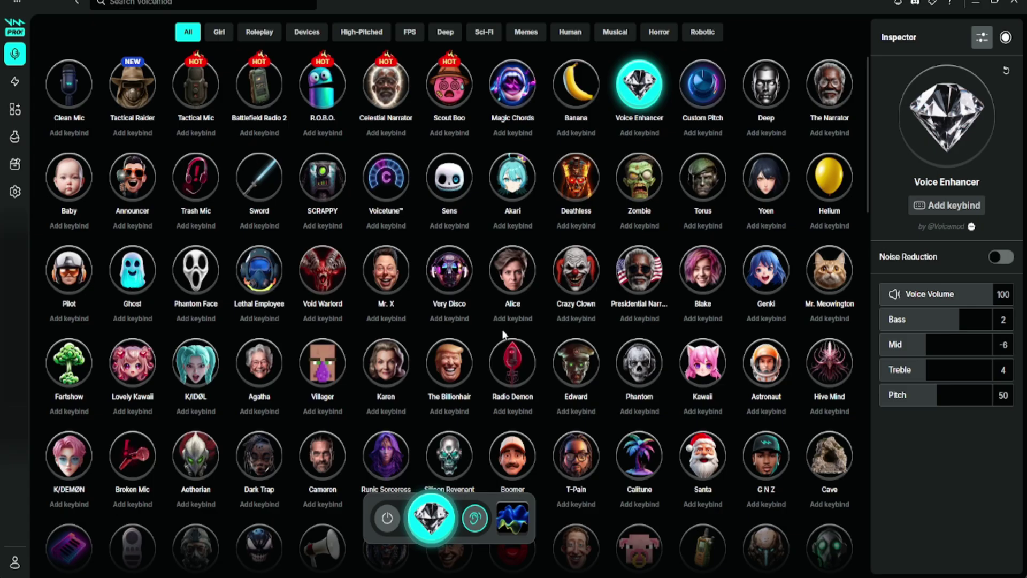
drag(865, 188, 733, 134)
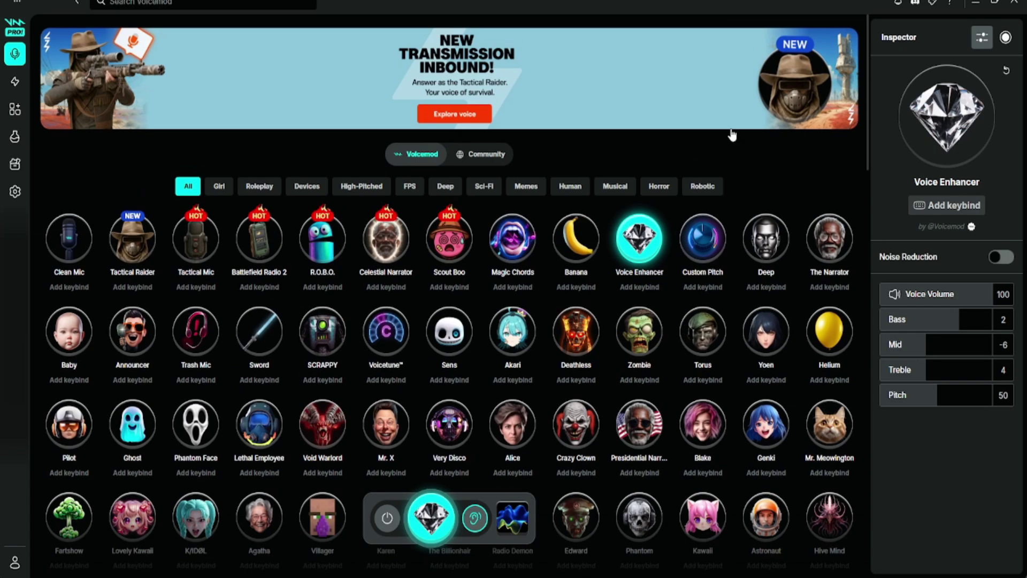
click(15, 191)
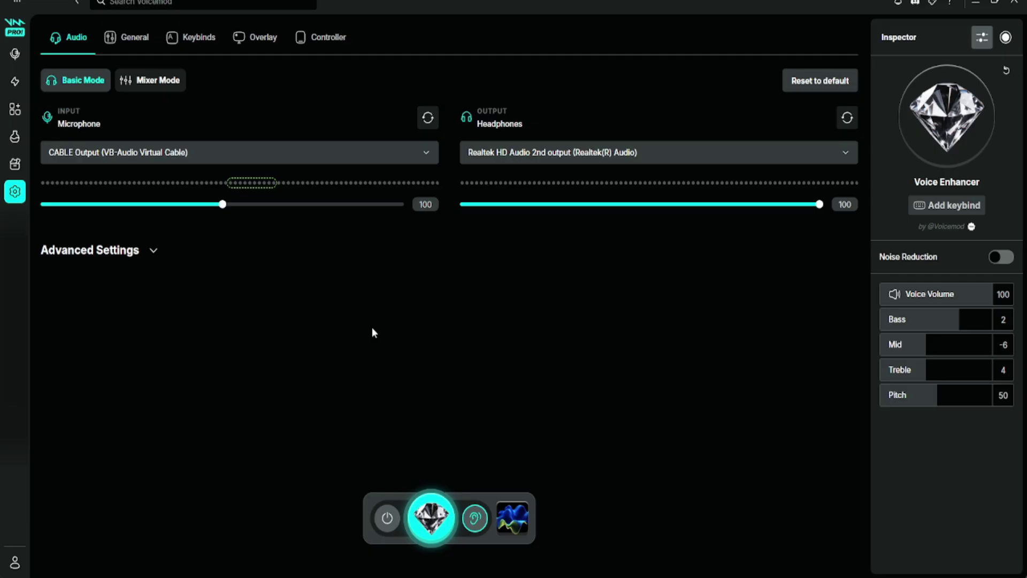